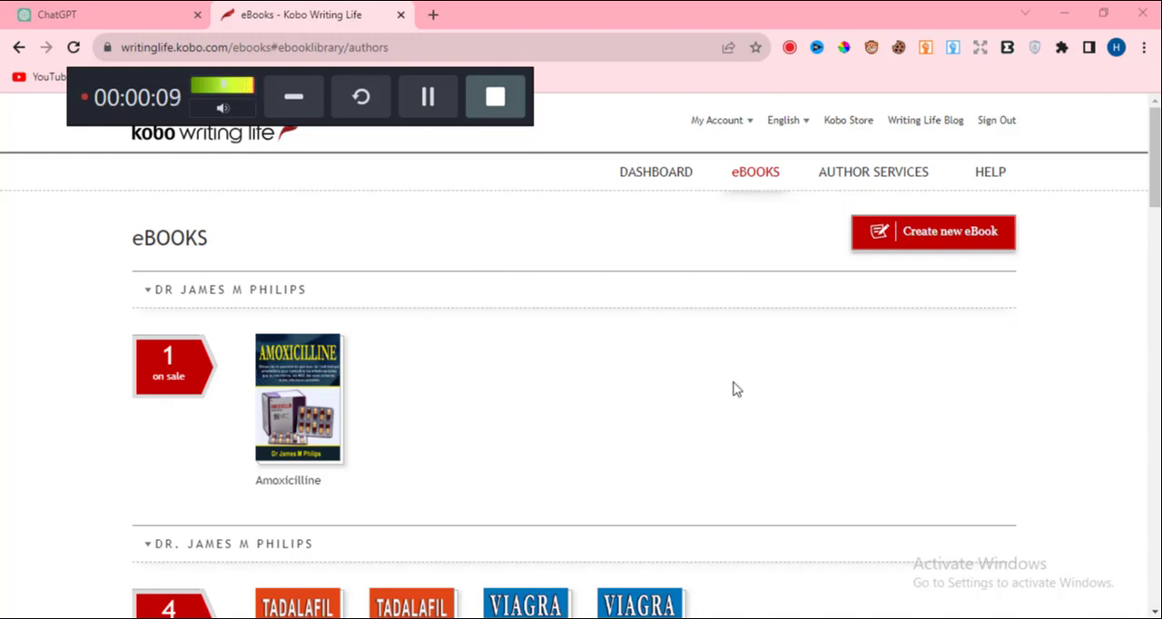
Go from the dashboard to the eBooks library and start creating a new eBook.
click(207, 142)
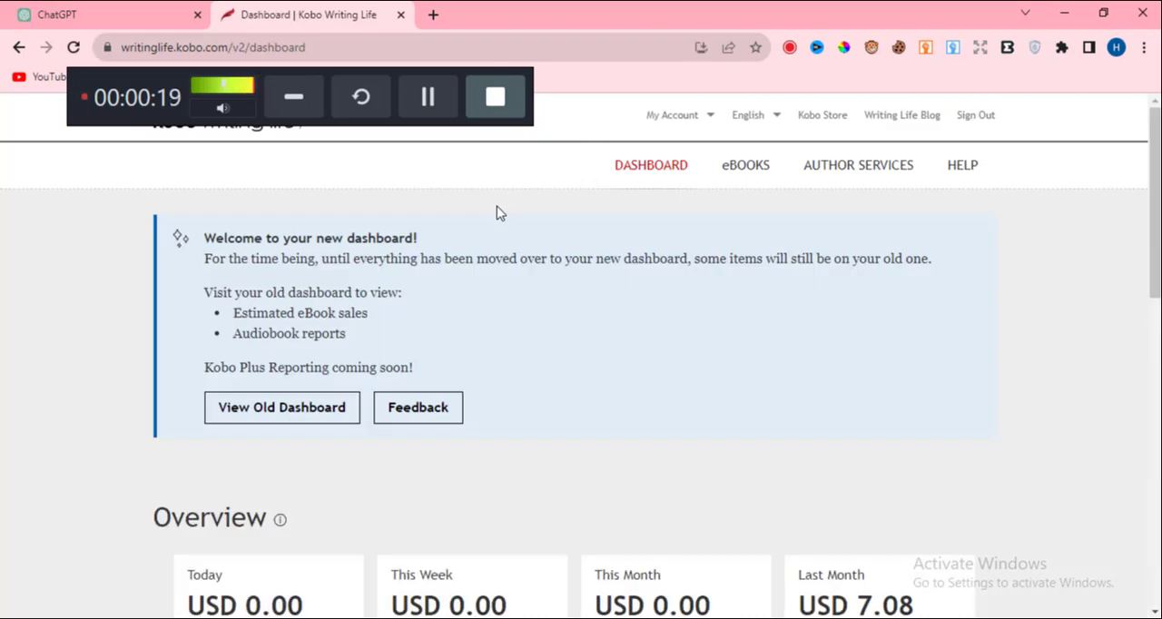
click(742, 172)
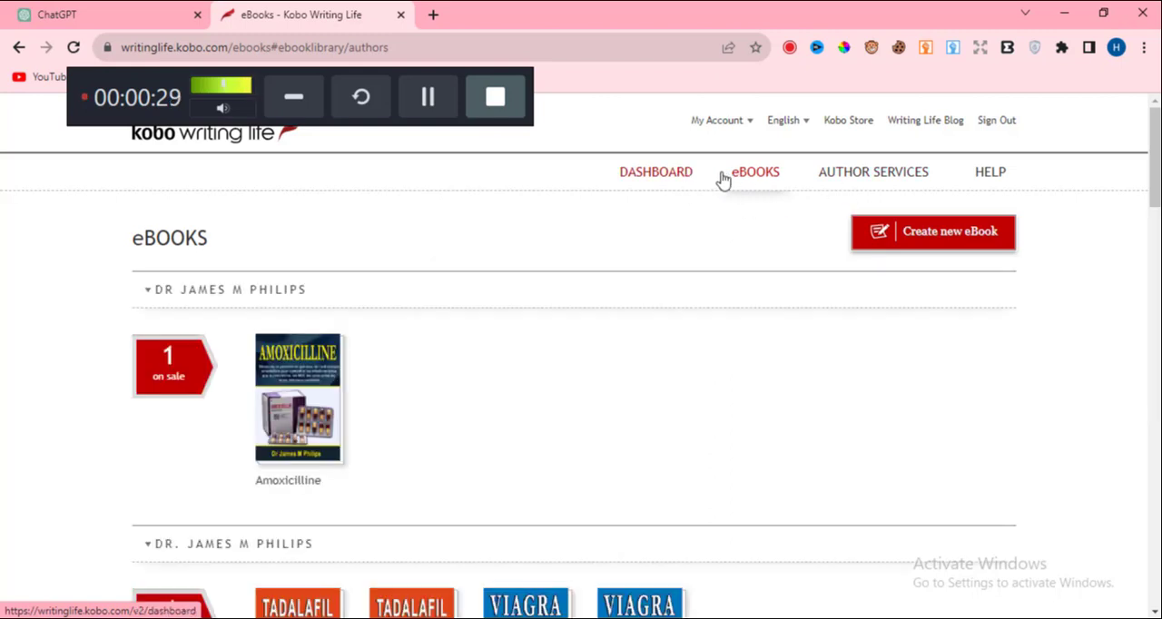
click(931, 238)
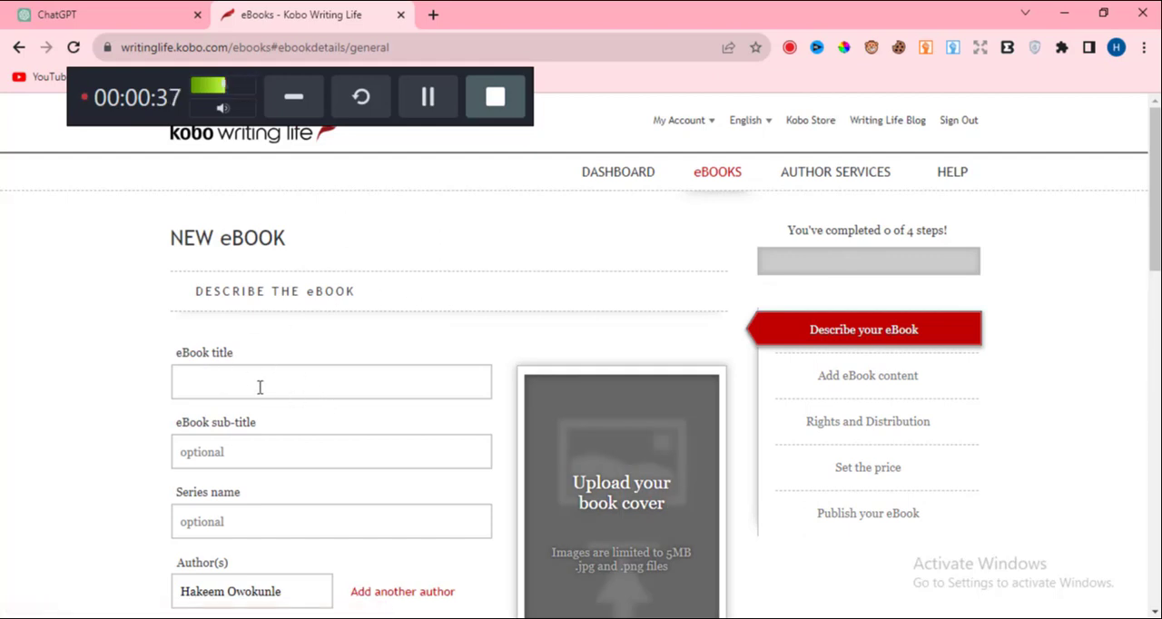
Switch to the Word manuscript and copy the title AFFILIATE MARKETING SECRETS FOR BEGINNERS from its title page.
click(499, 618)
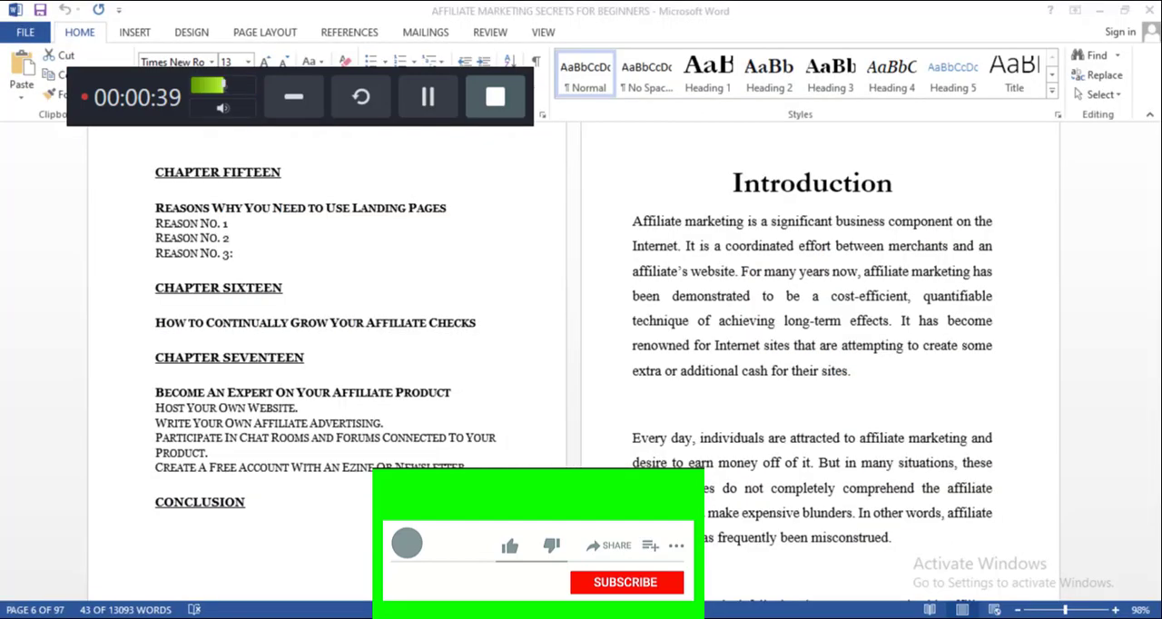
scroll(501, 222, up, 15)
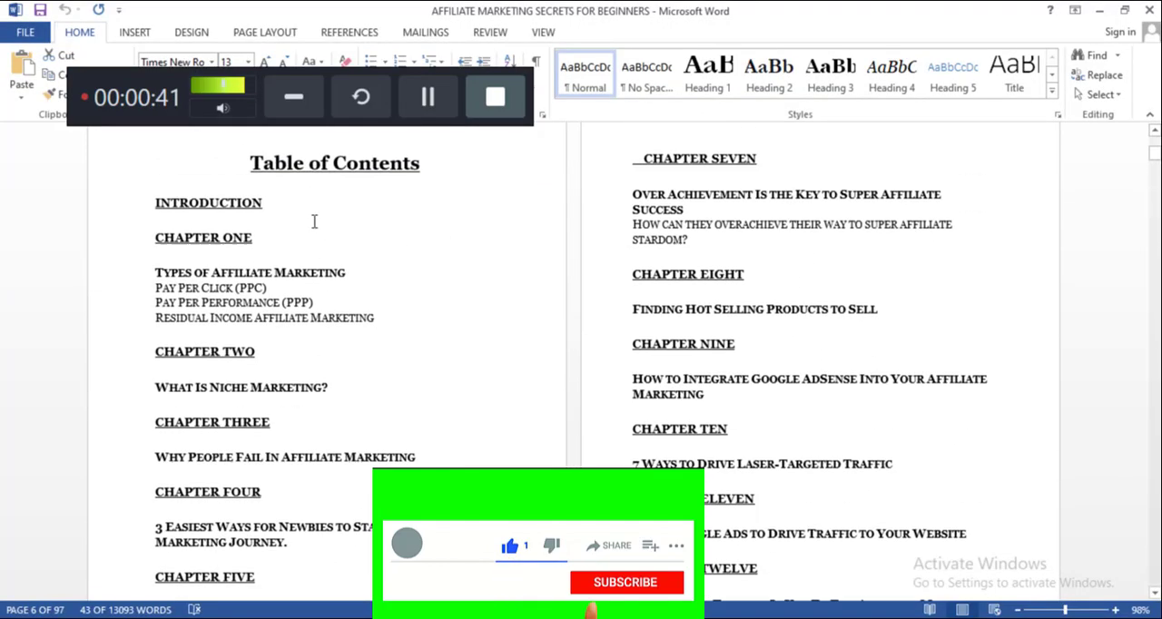
scroll(314, 203, up, 2)
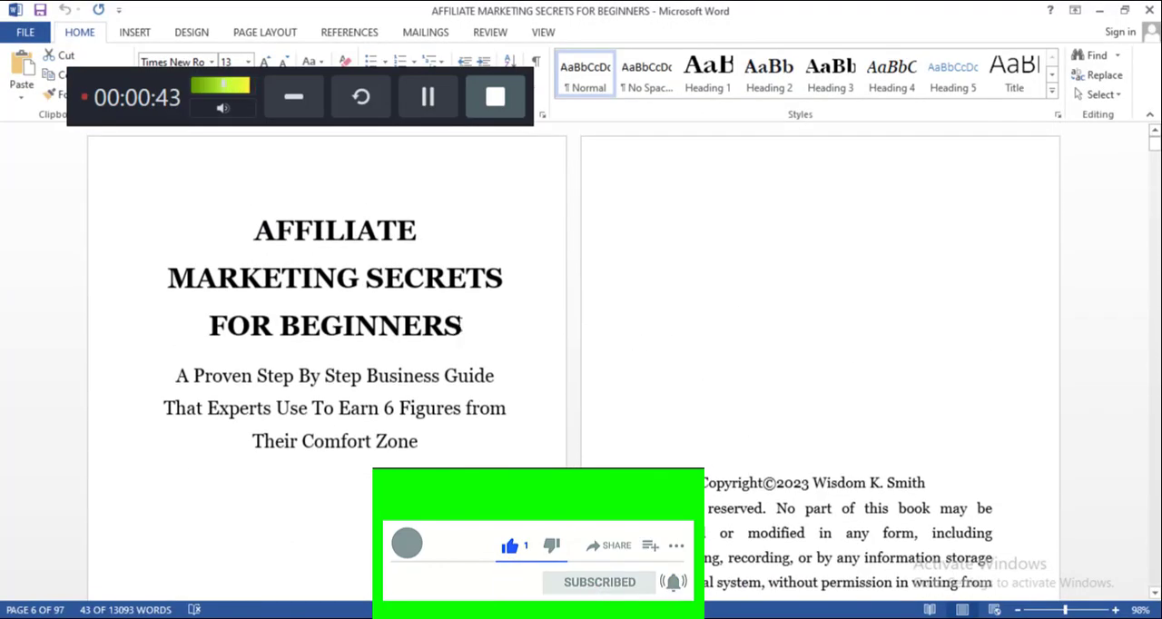
drag(461, 325, 255, 227)
right_click(307, 241)
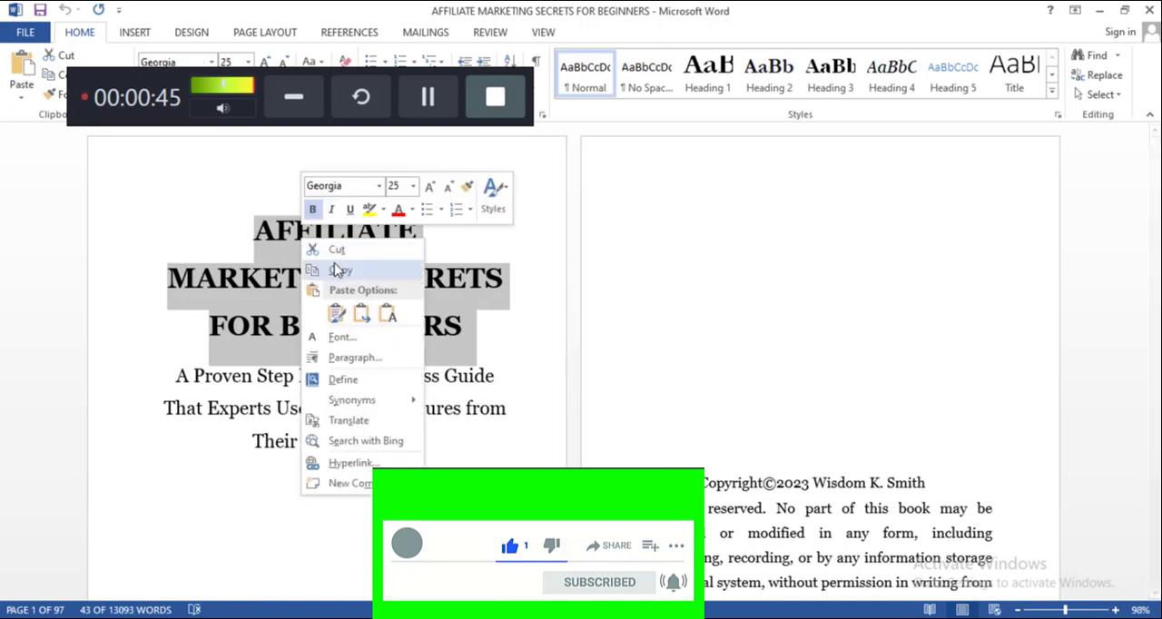
click(336, 270)
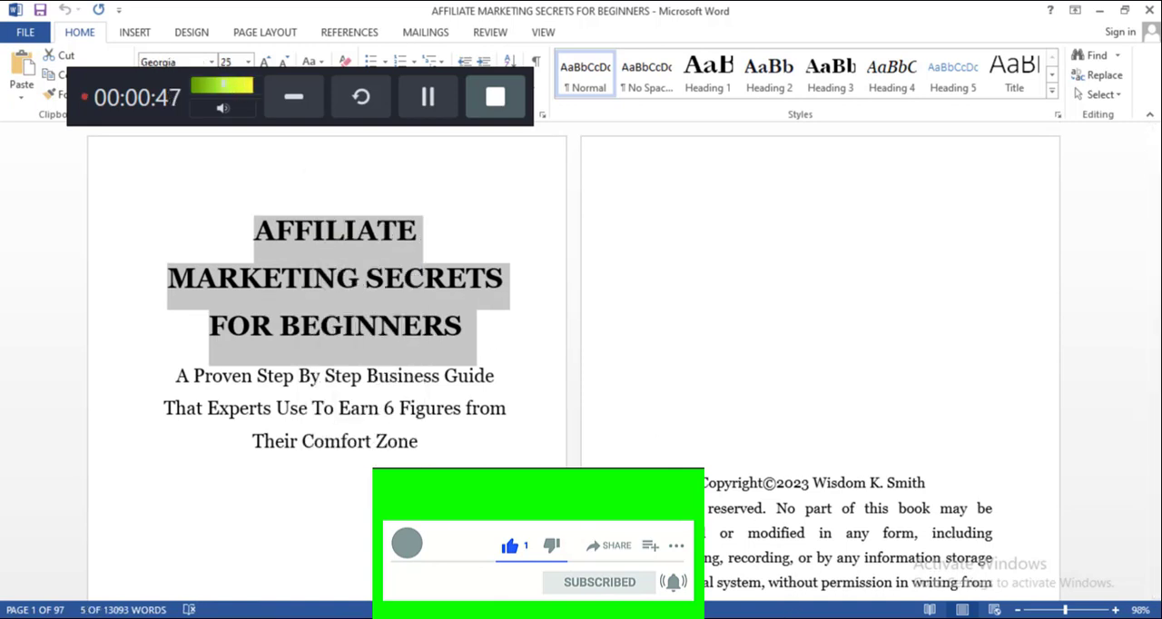
Return to the Kobo Writing Life form in Chrome and paste the copied title as the eBook title.
key(alt+Tab)
click(270, 379)
right_click(270, 384)
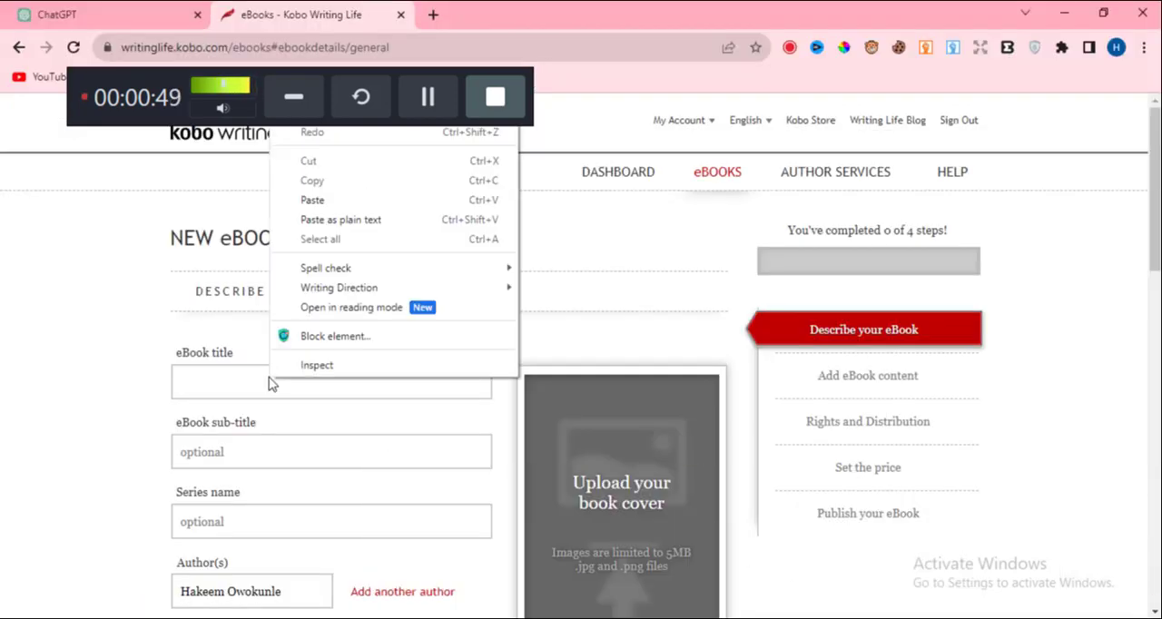
click(314, 201)
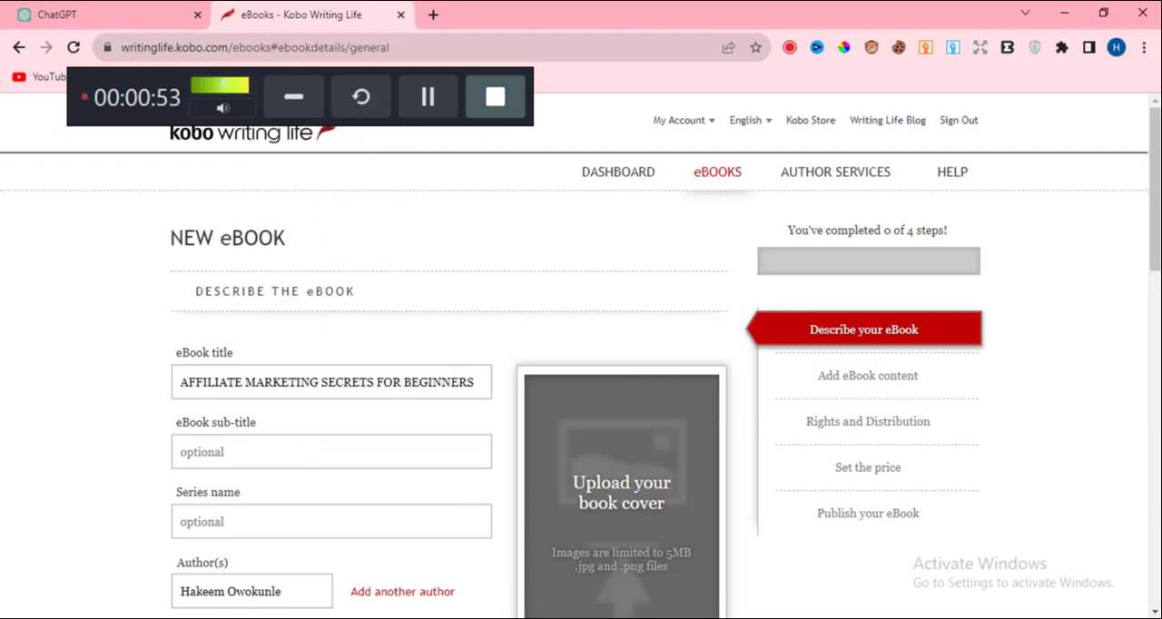
In the Word manuscript, copy the subtitle "A Proven Step By Step Business Guide That Experts Use To Earn 6 Figures from Their Comfort Zone".
key(alt+Tab)
click(308, 381)
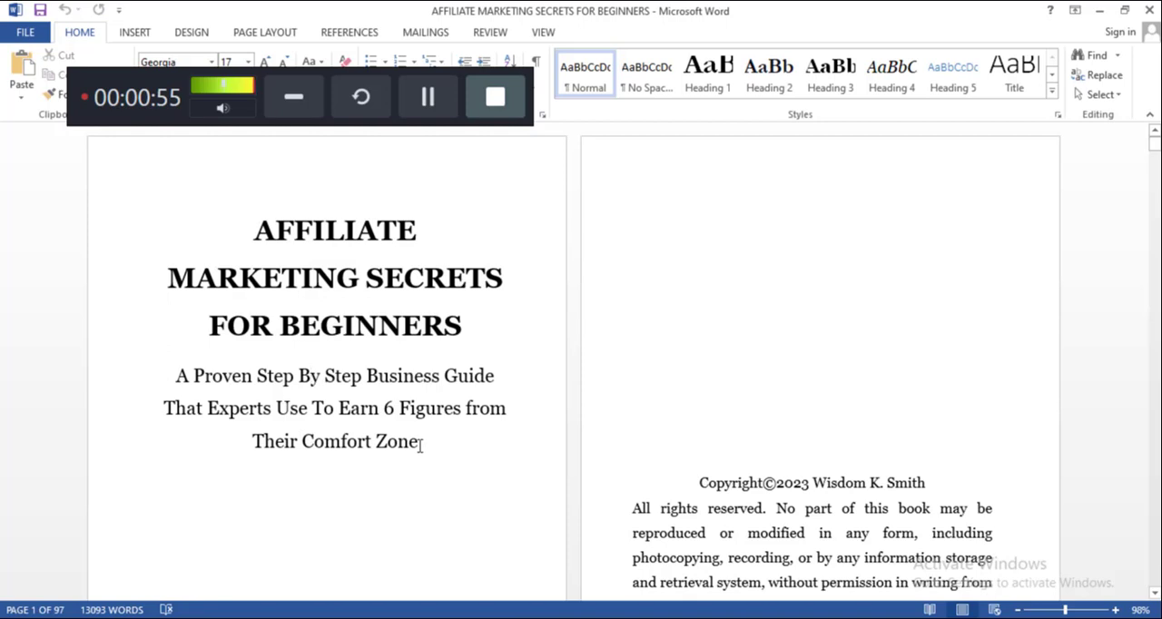
drag(419, 446, 151, 370)
right_click(277, 409)
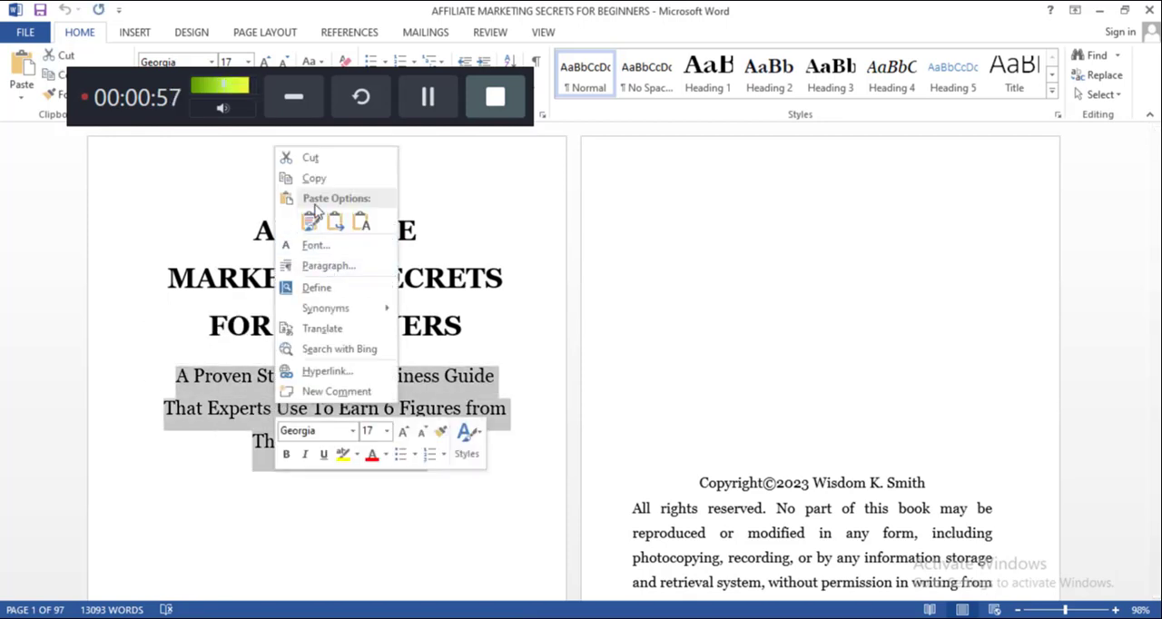
click(327, 179)
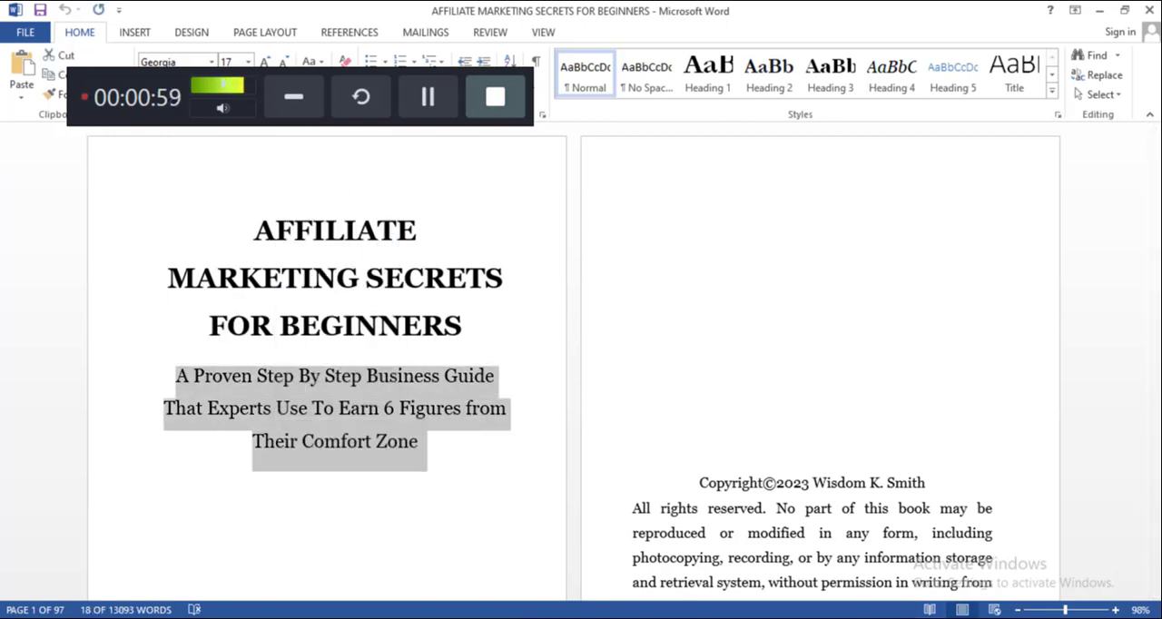
Back in the Kobo form in Chrome, paste the copied subtitle as the eBook sub-title.
key(alt+Tab)
right_click(201, 456)
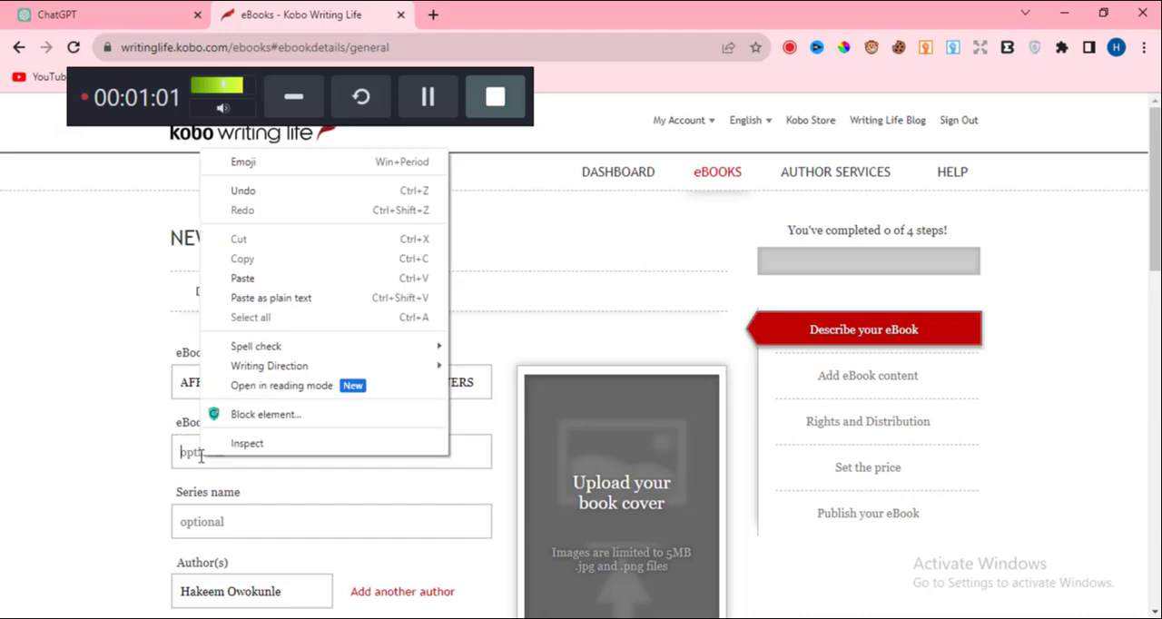
click(250, 279)
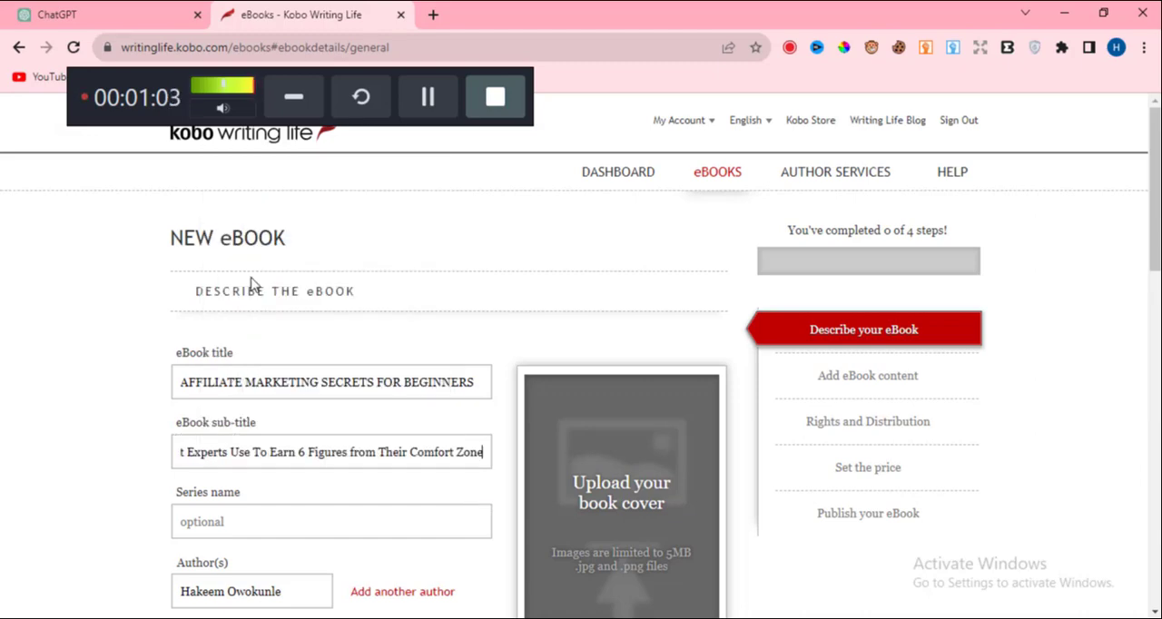
Clear the prefilled name from the eBook's author field.
scroll(177, 391, down, 2)
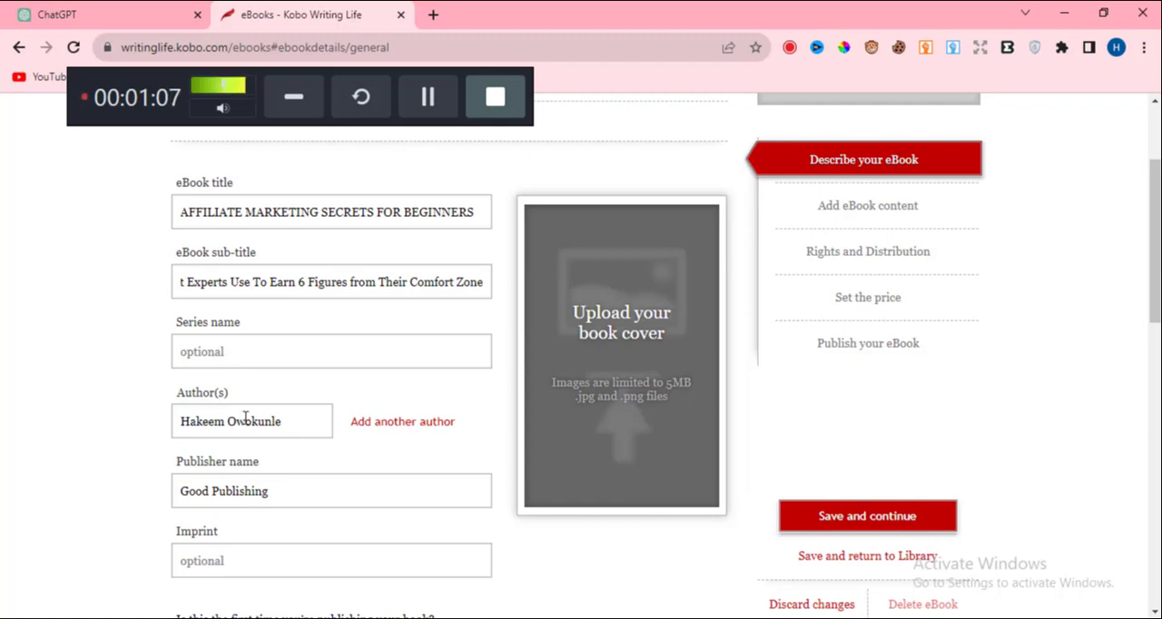
triple_click(287, 422)
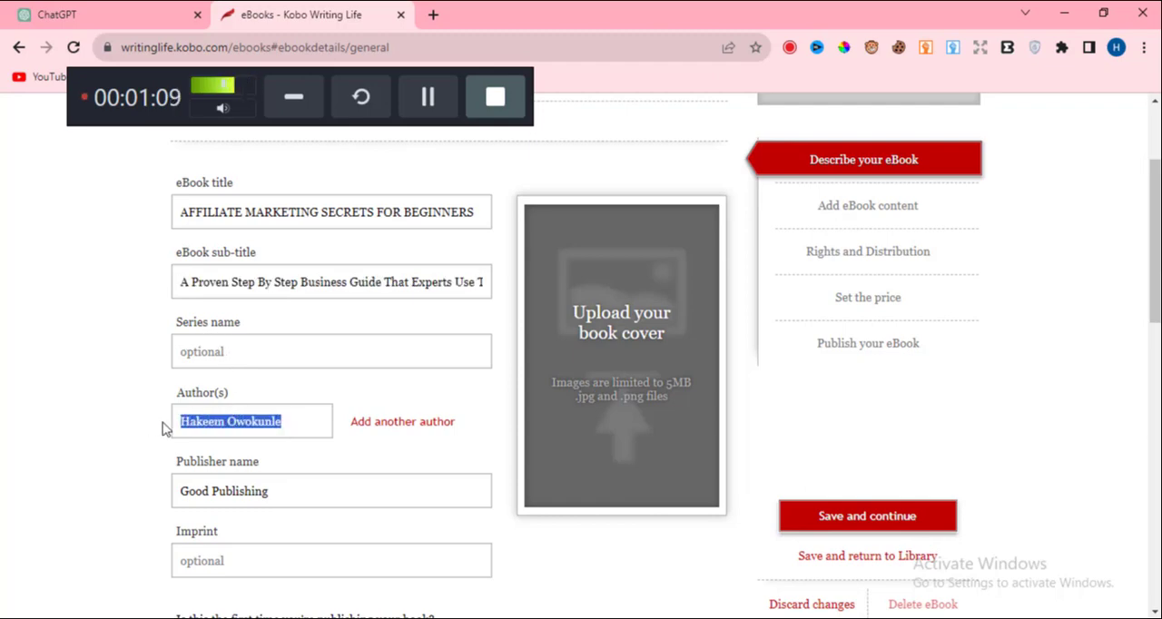
key(BackSpace)
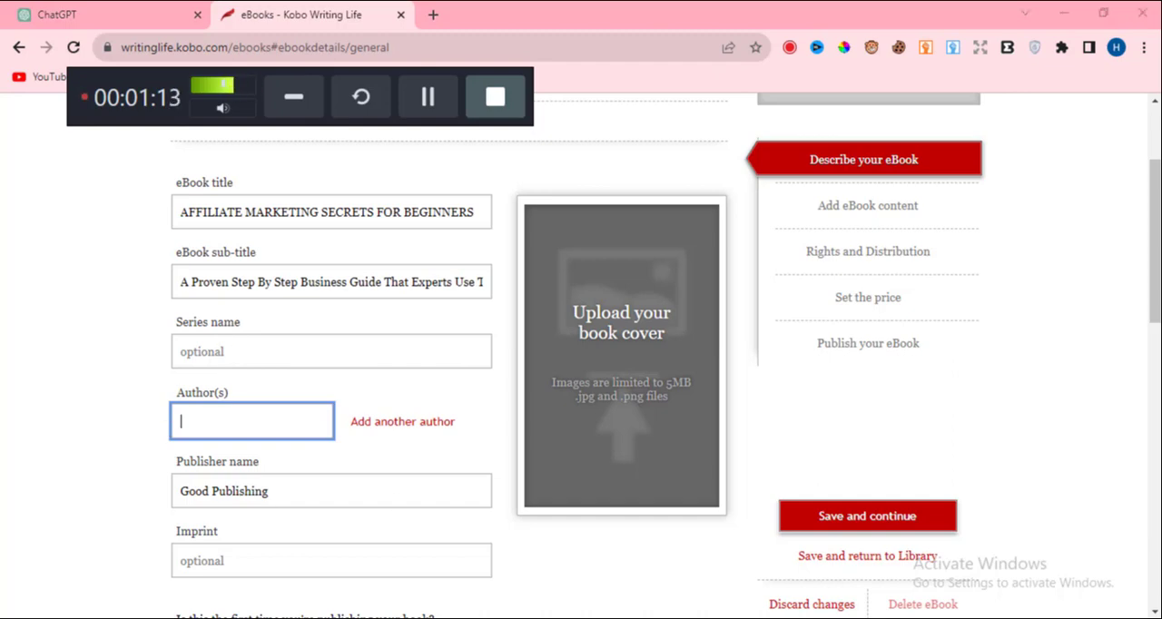
Switch to the Word manuscript and copy the author's name from below the subtitle on the title page.
key(alt+Tab)
scroll(450, 521, down, 3)
click(431, 554)
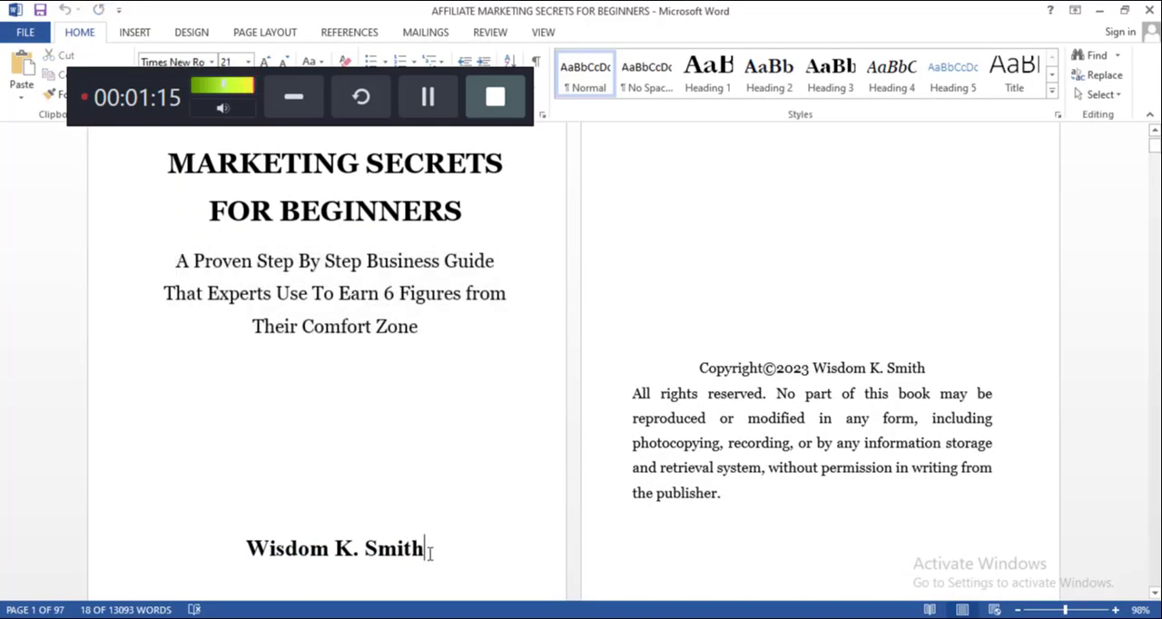
drag(430, 554, 228, 547)
click(378, 552)
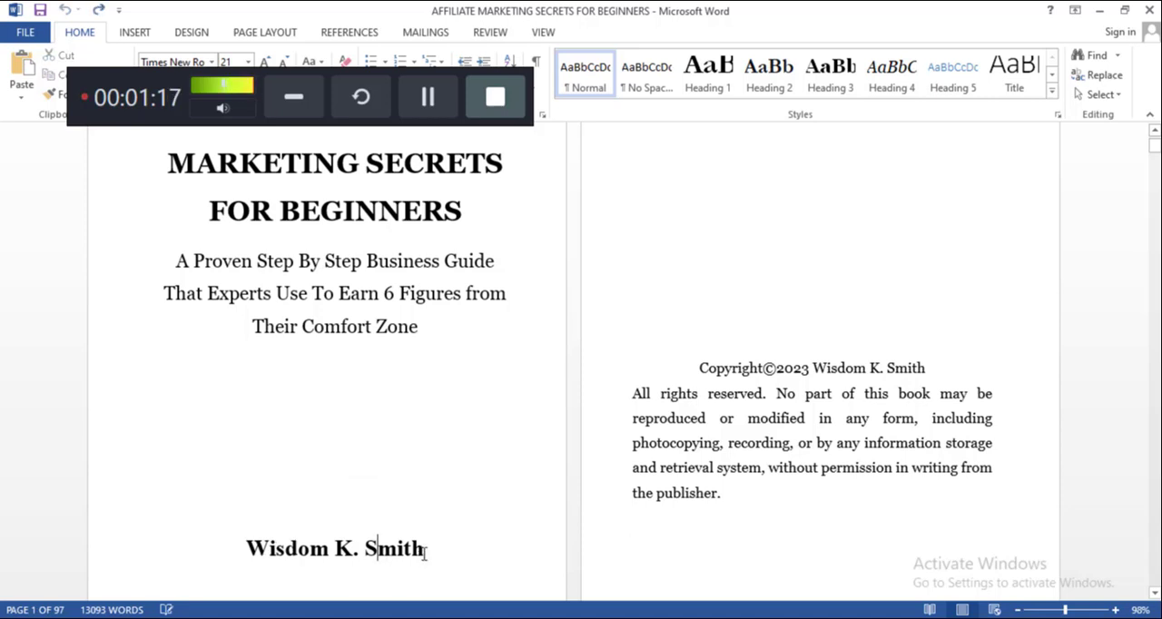
drag(424, 554, 247, 551)
right_click(294, 552)
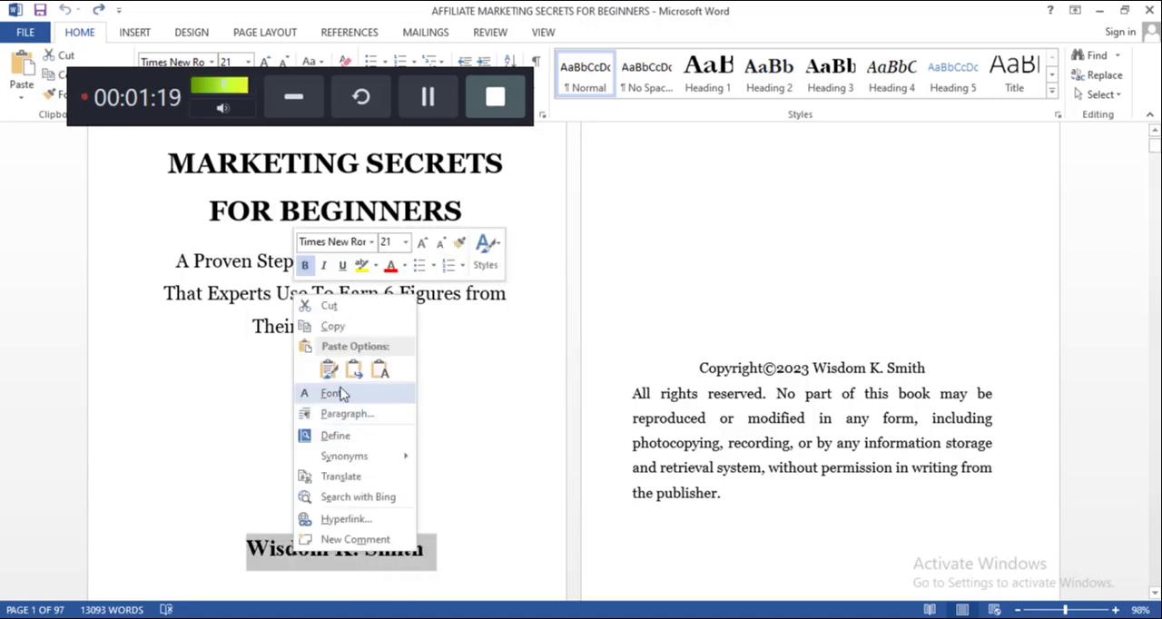
click(332, 327)
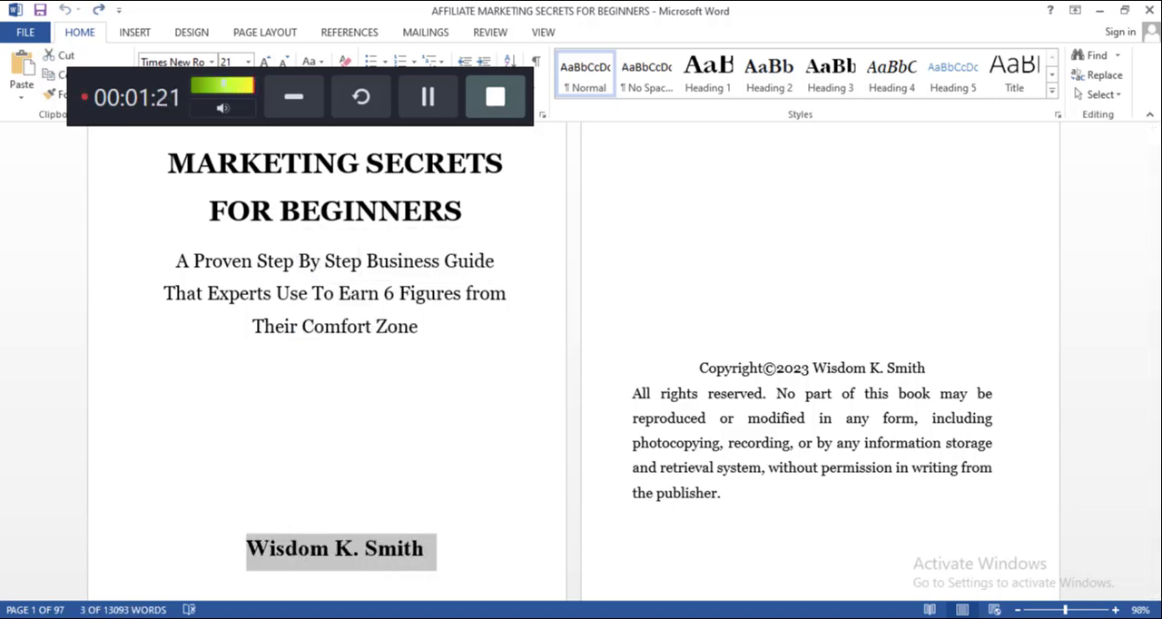
Return to the Kobo form in Chrome and paste the copied author's name into the empty author field.
key(alt+Tab)
click(248, 425)
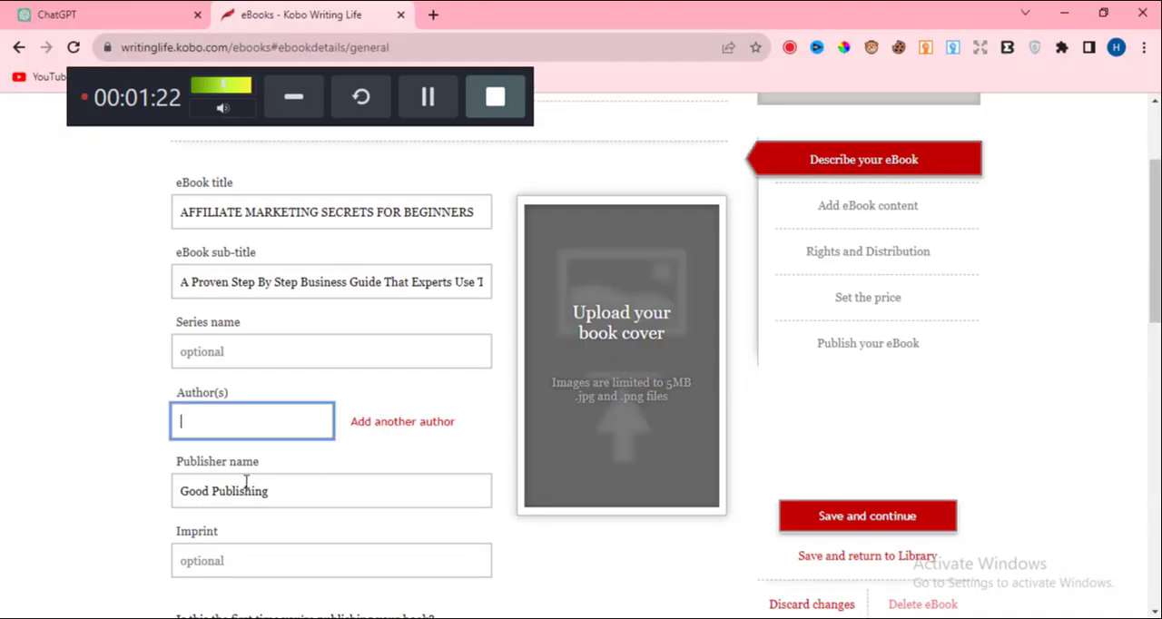
right_click(232, 417)
click(289, 242)
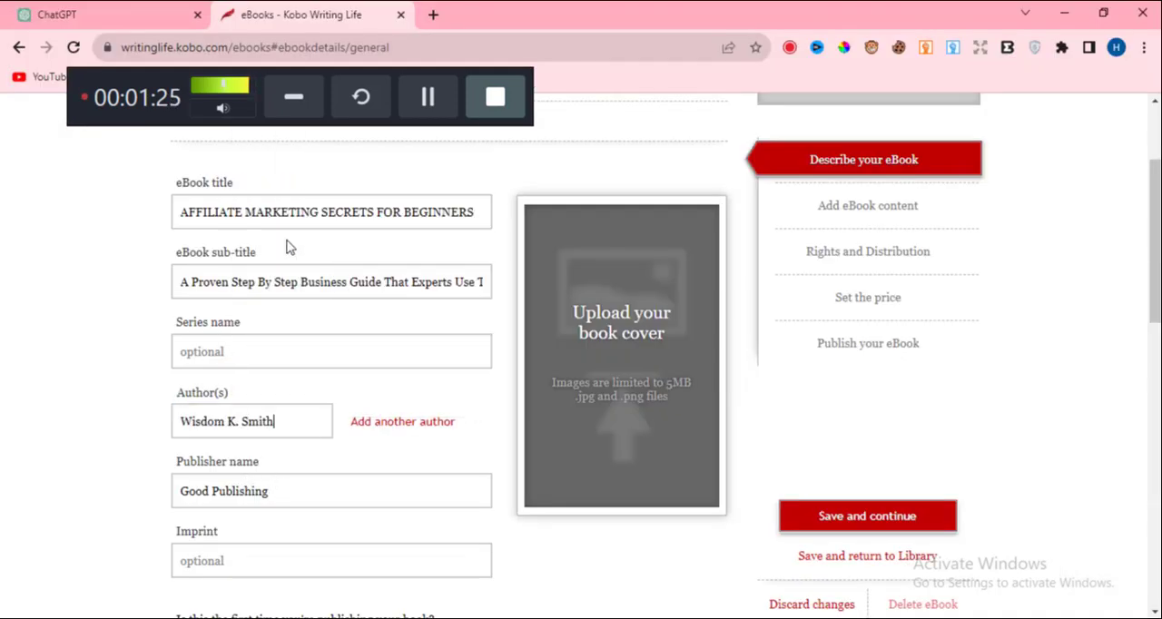
Answer No to whether this is the first time the book is being published.
scroll(259, 456, down, 1)
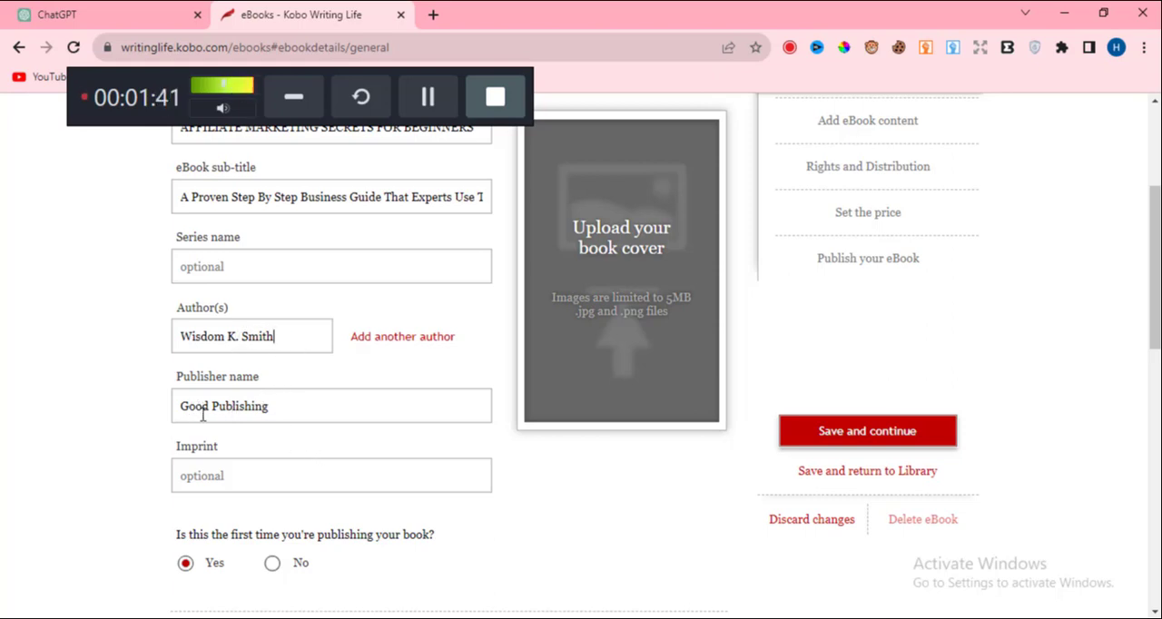
scroll(202, 415, down, 3)
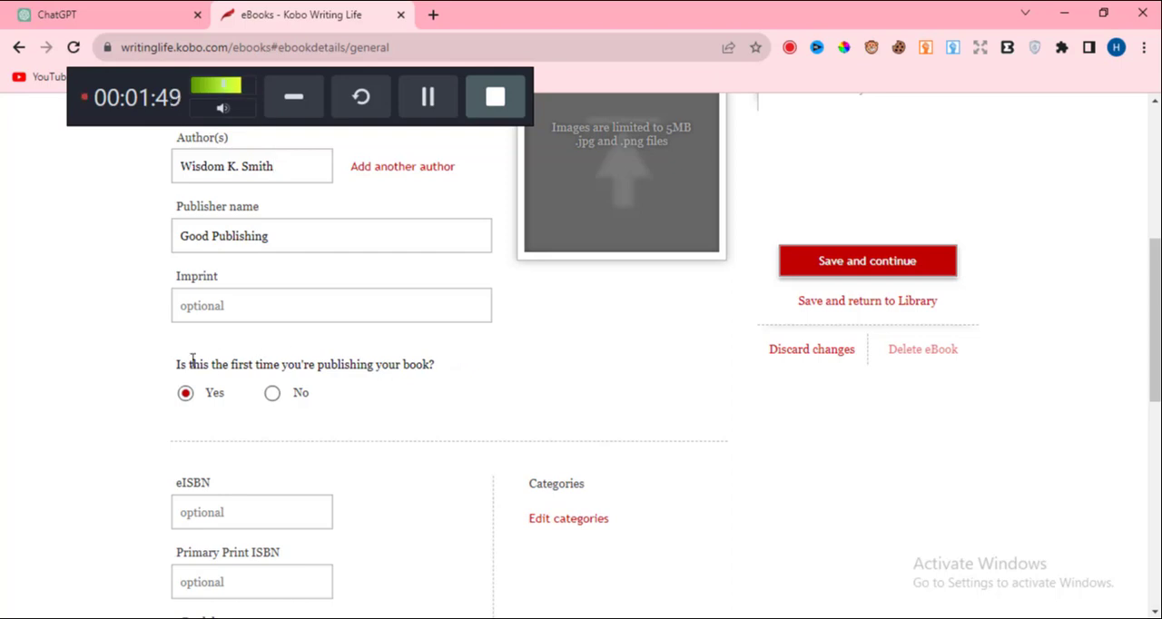
click(270, 394)
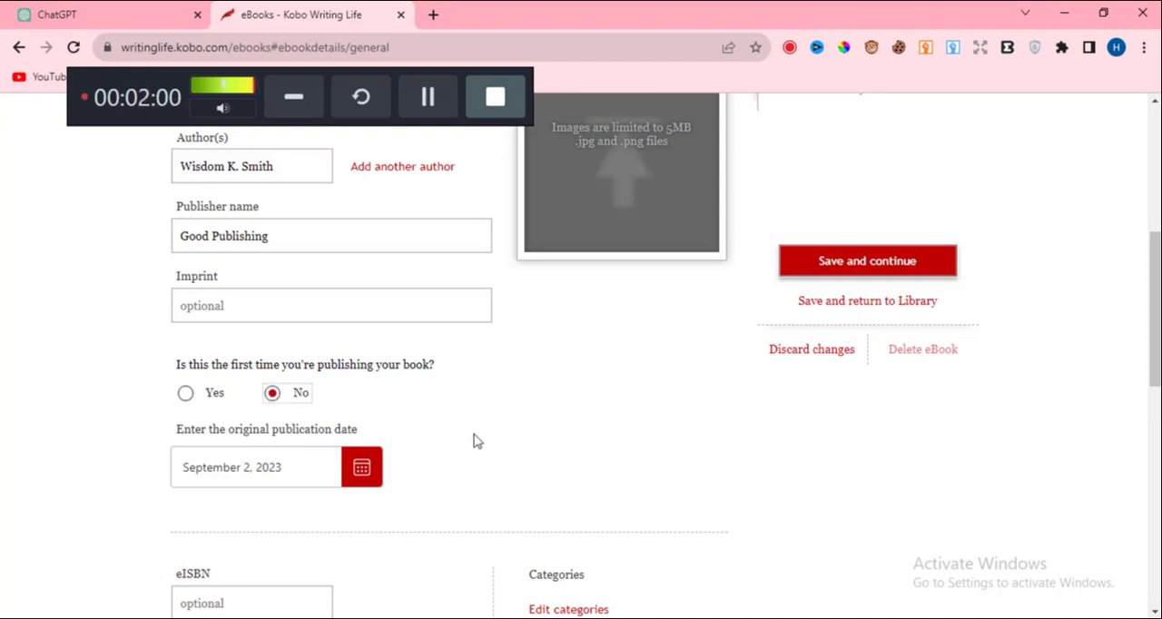
Examine the publication date, ISBN, language and public domain fields, and browse the available eBook languages without changing the selection.
scroll(476, 441, down, 3)
scroll(367, 435, down, 2)
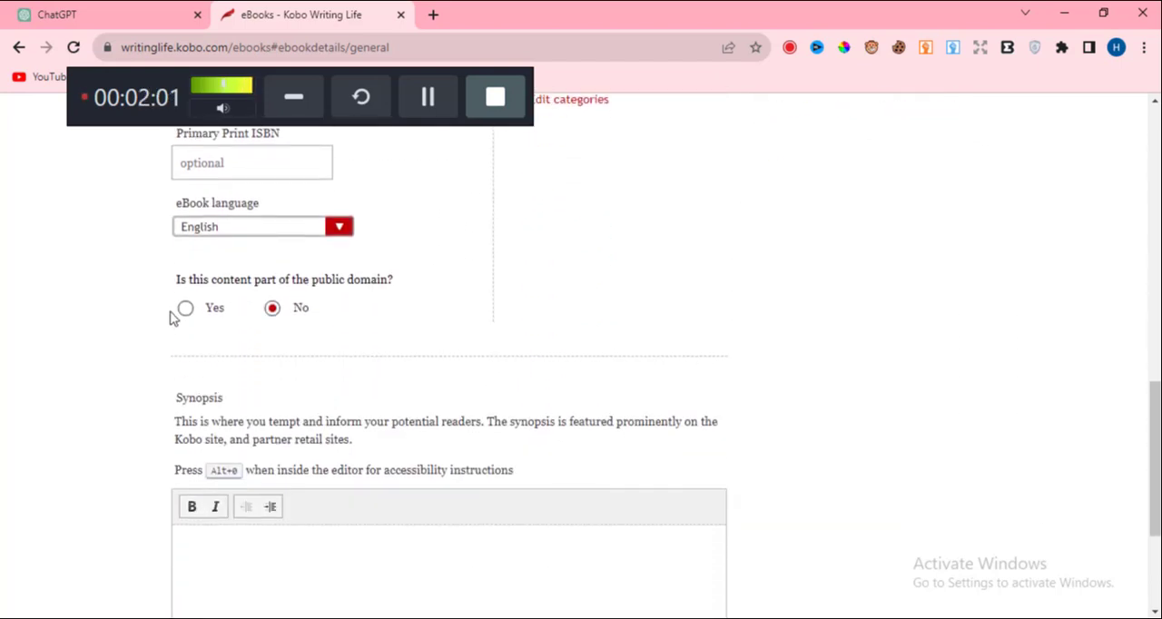
scroll(209, 303, up, 2)
scroll(273, 290, up, 1)
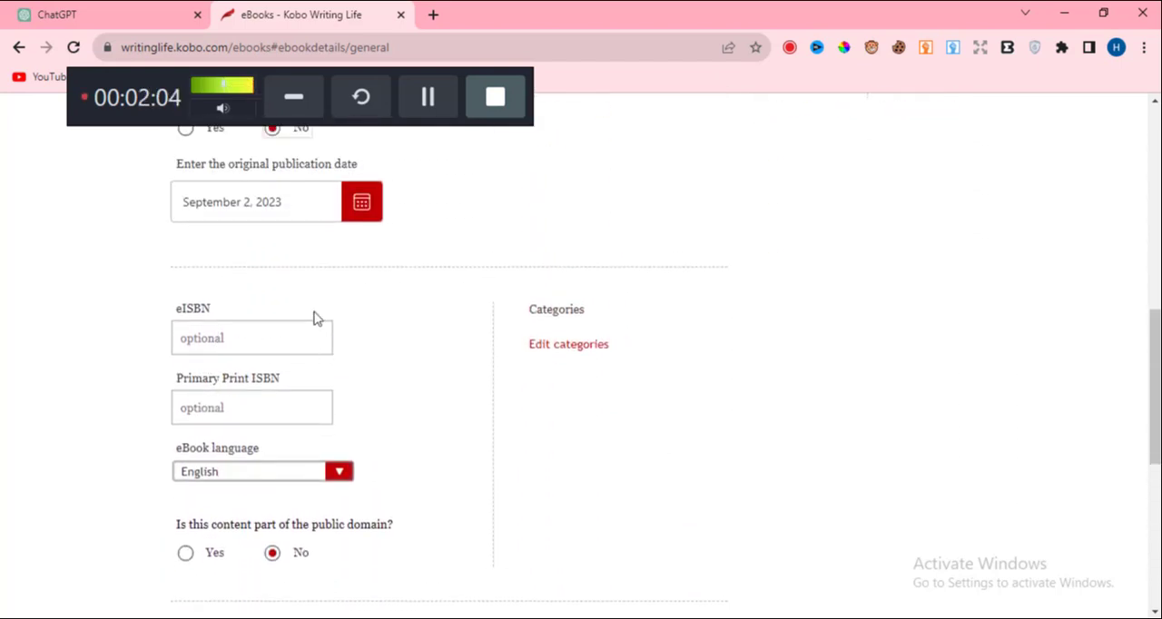
scroll(254, 324, down, 1)
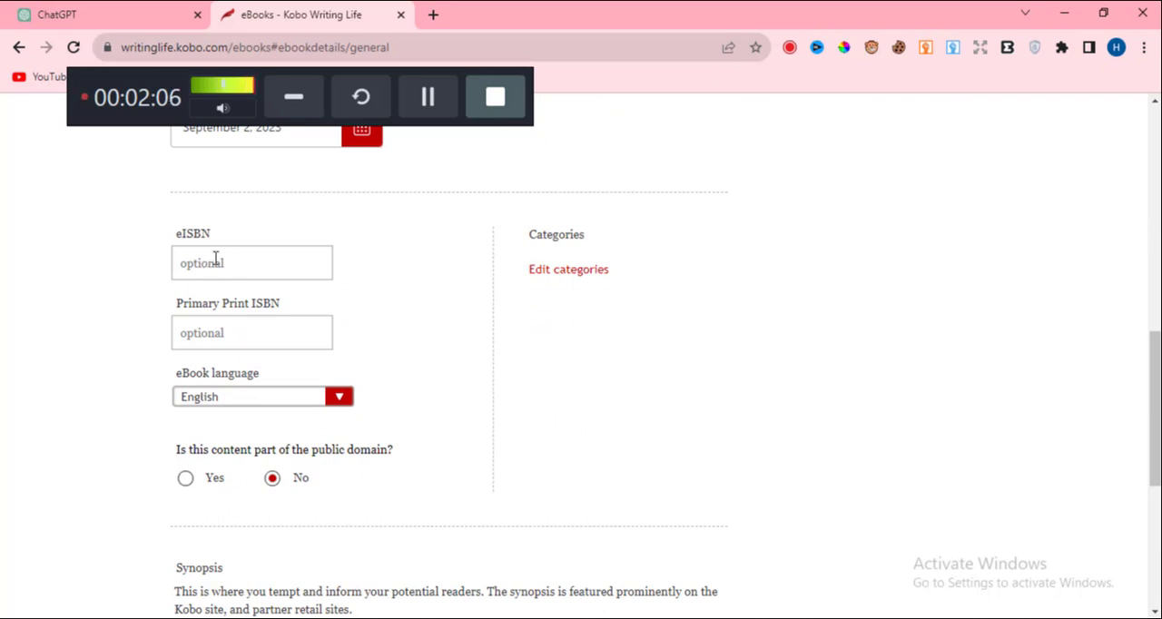
scroll(229, 368, down, 1)
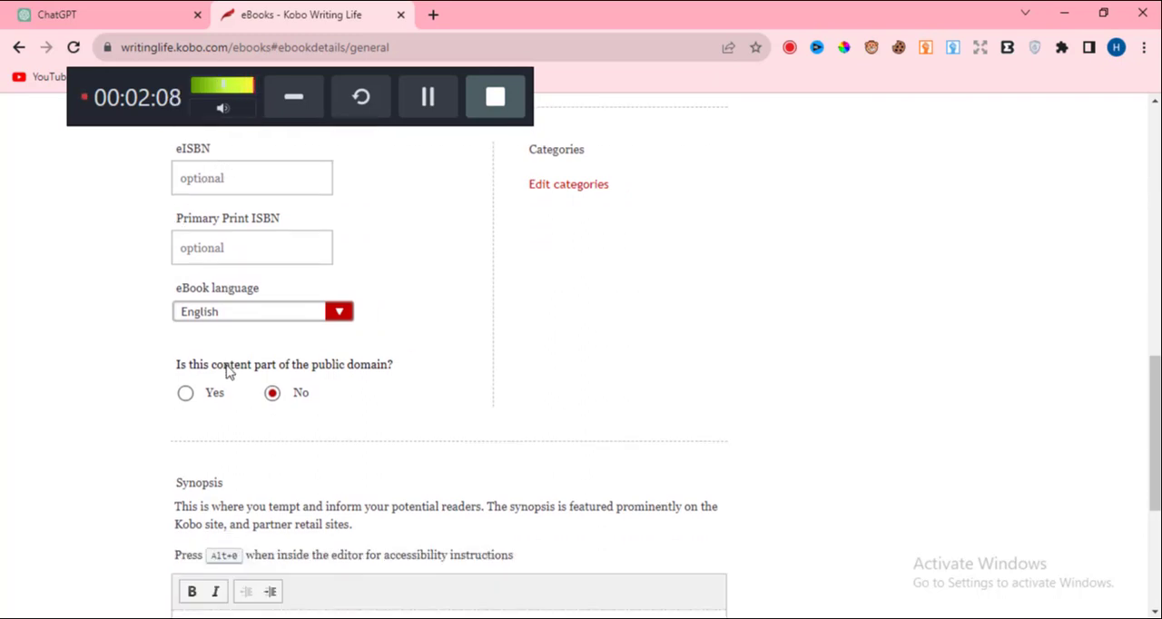
click(340, 313)
scroll(300, 386, down, 2)
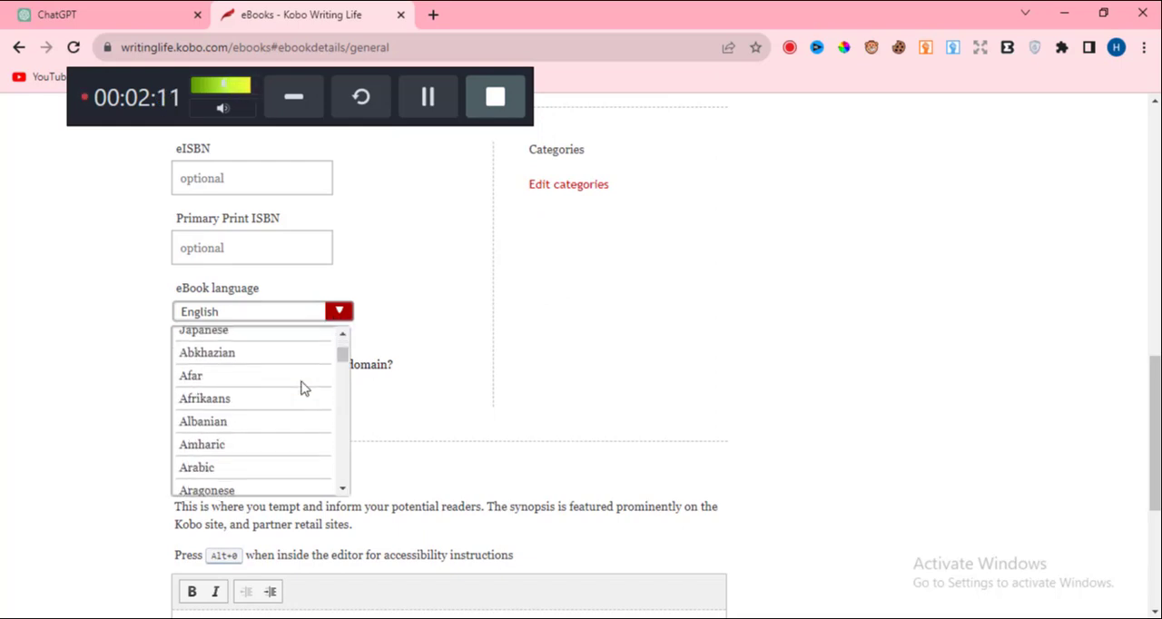
scroll(301, 389, down, 2)
scroll(299, 384, up, 1)
scroll(300, 378, down, 3)
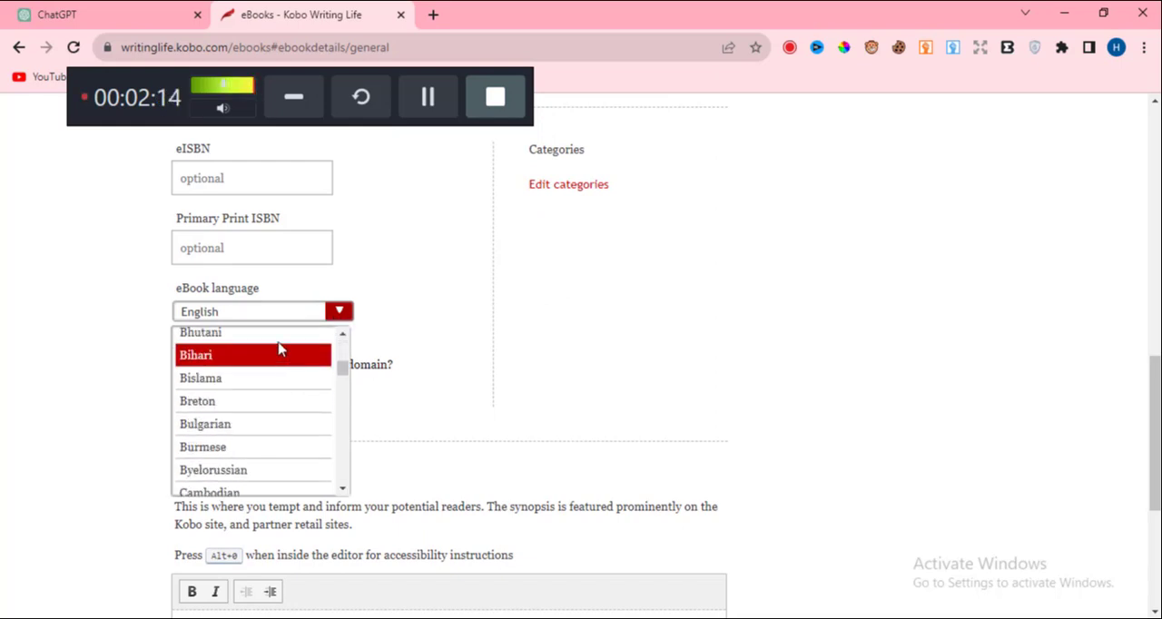
scroll(278, 336, up, 3)
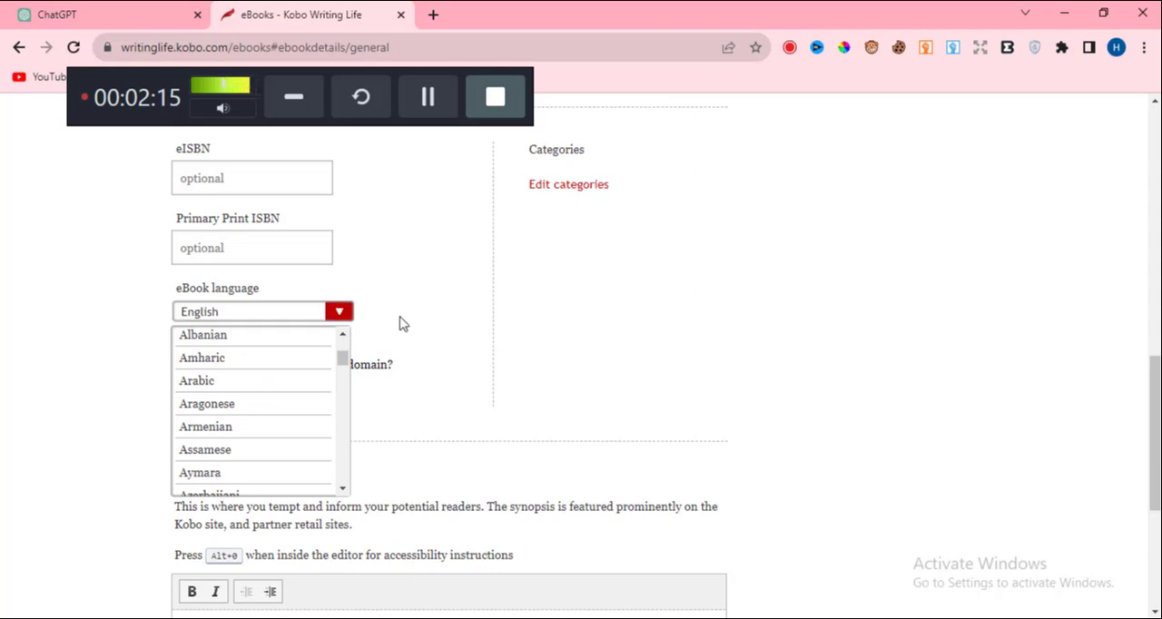
click(403, 324)
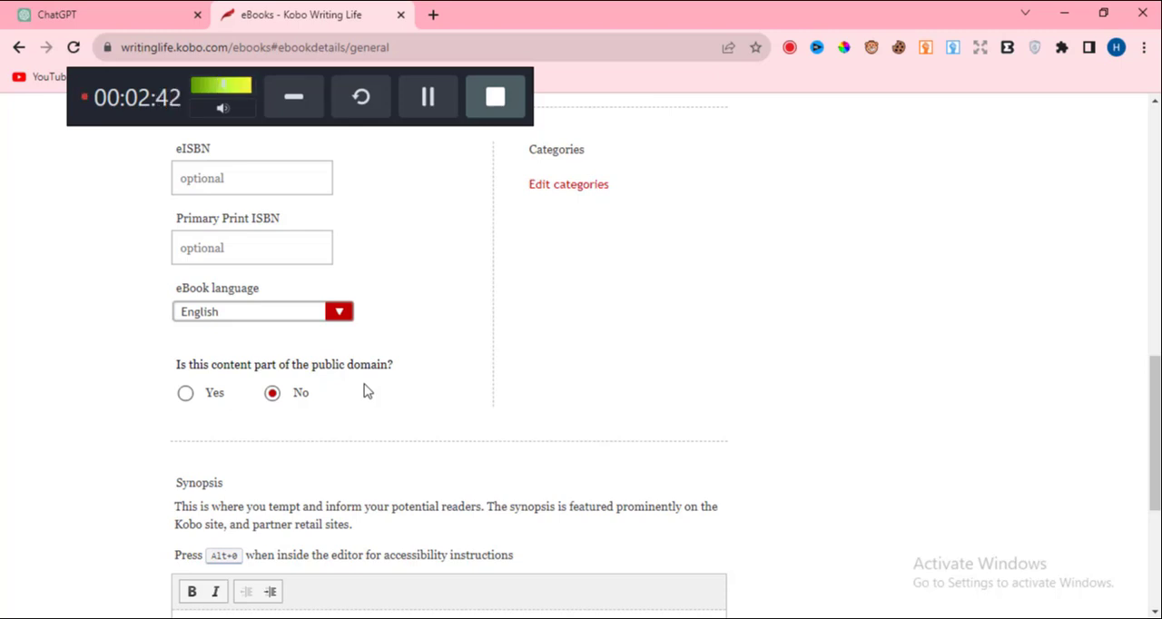
Place the cursor in the empty Synopsis editor, and cut the entire book description from the untitled Notepad document.
scroll(356, 392, down, 3)
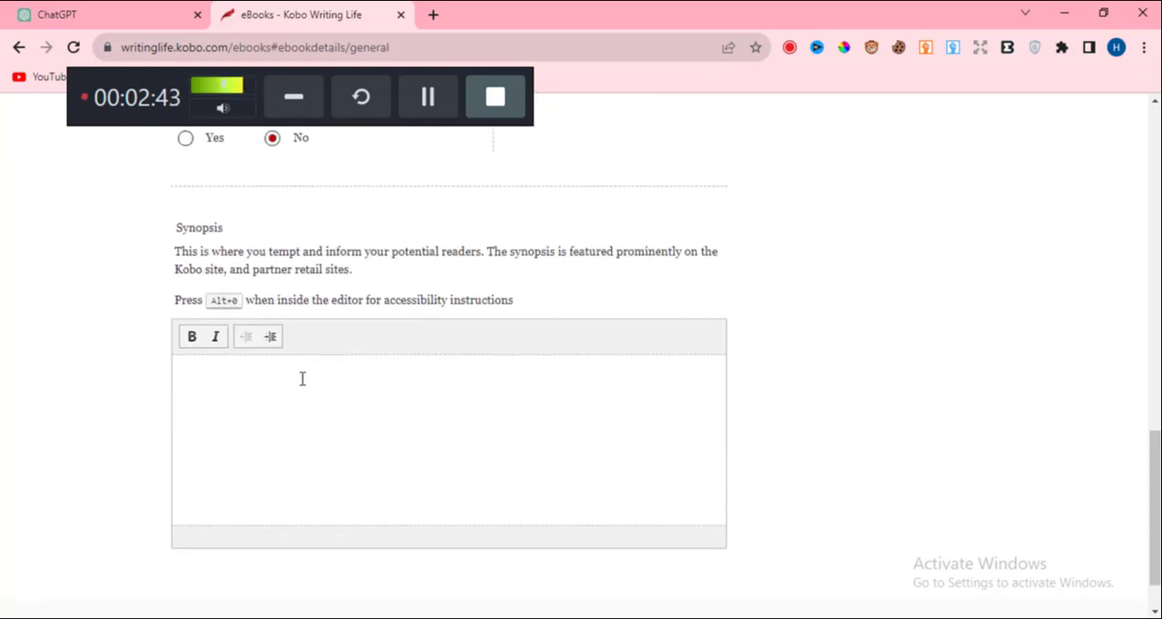
click(215, 364)
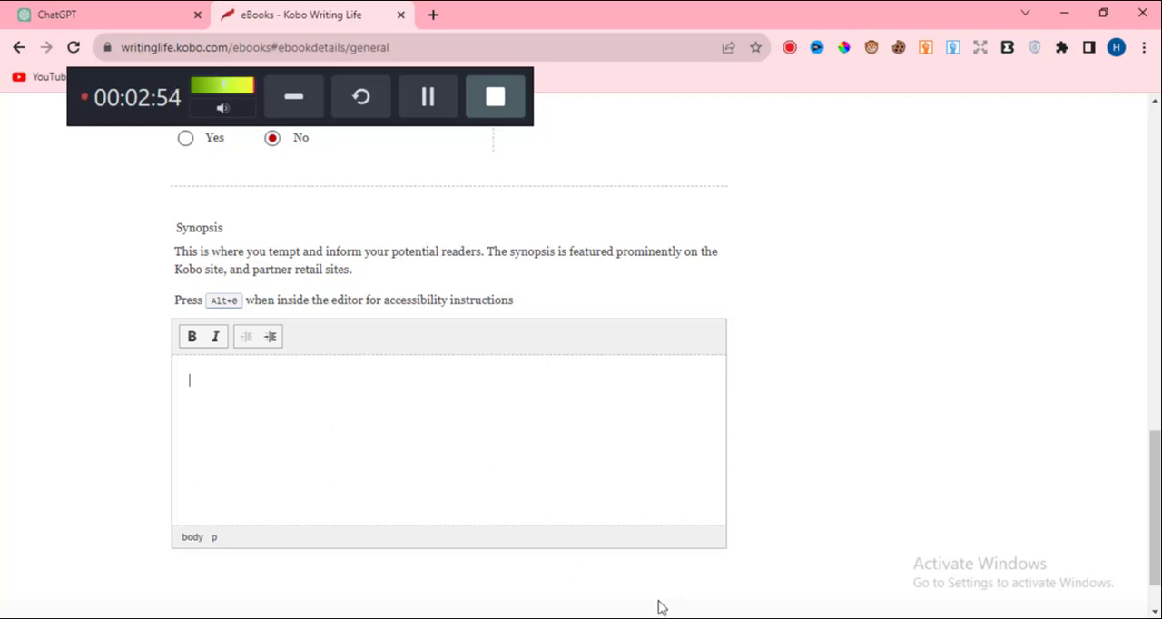
key(alt+Tab)
click(301, 259)
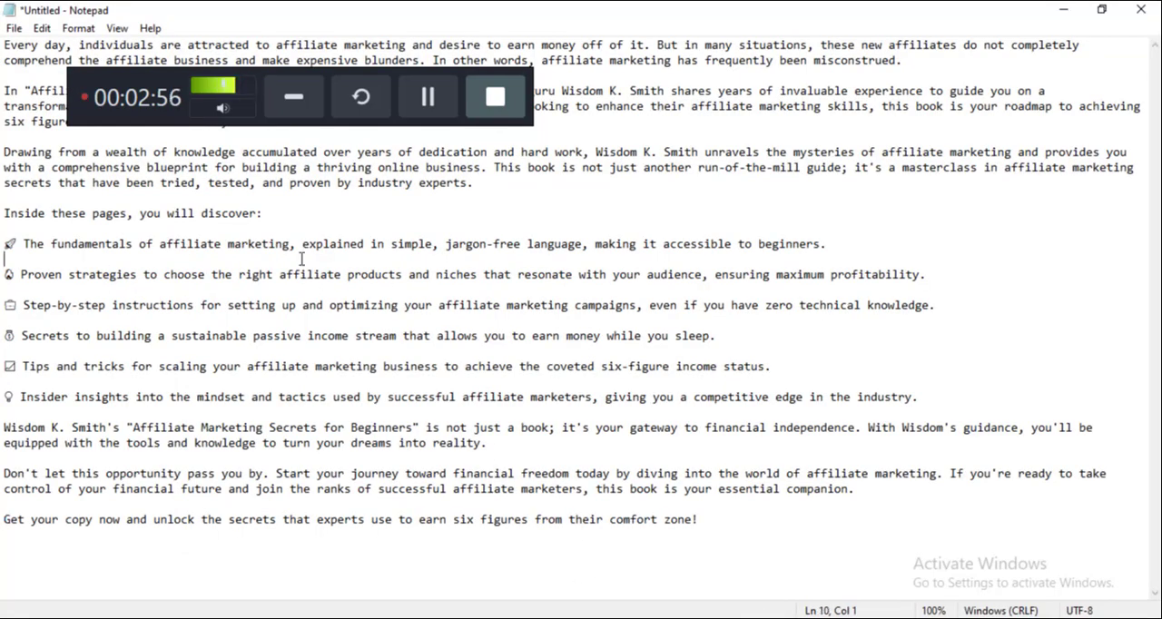
key(ctrl+a)
right_click(301, 259)
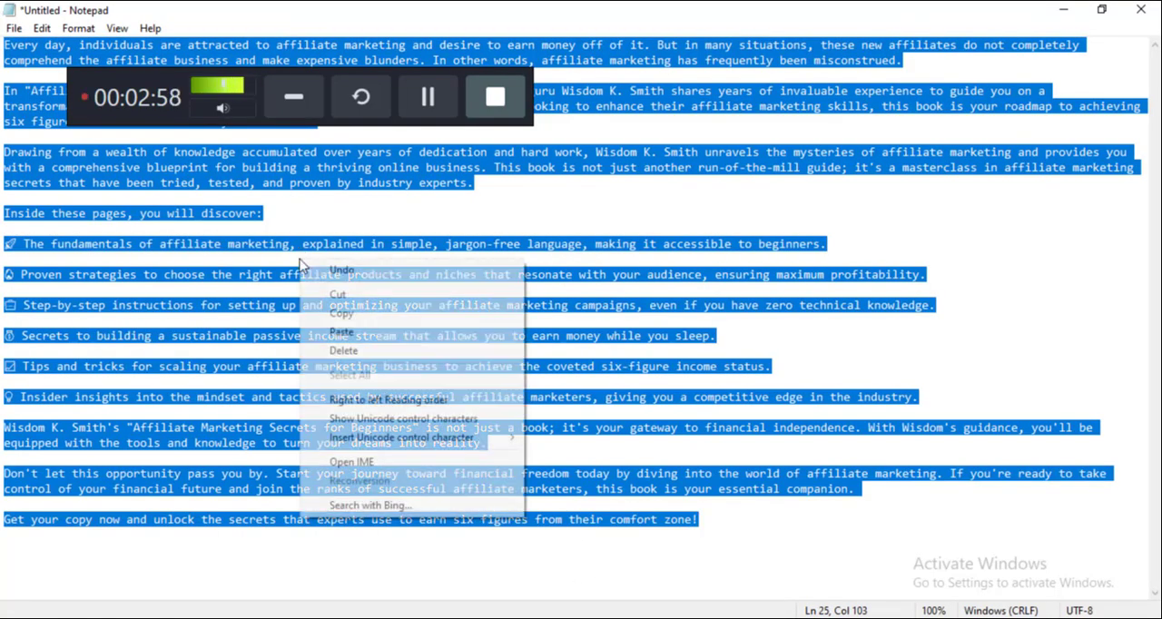
click(353, 295)
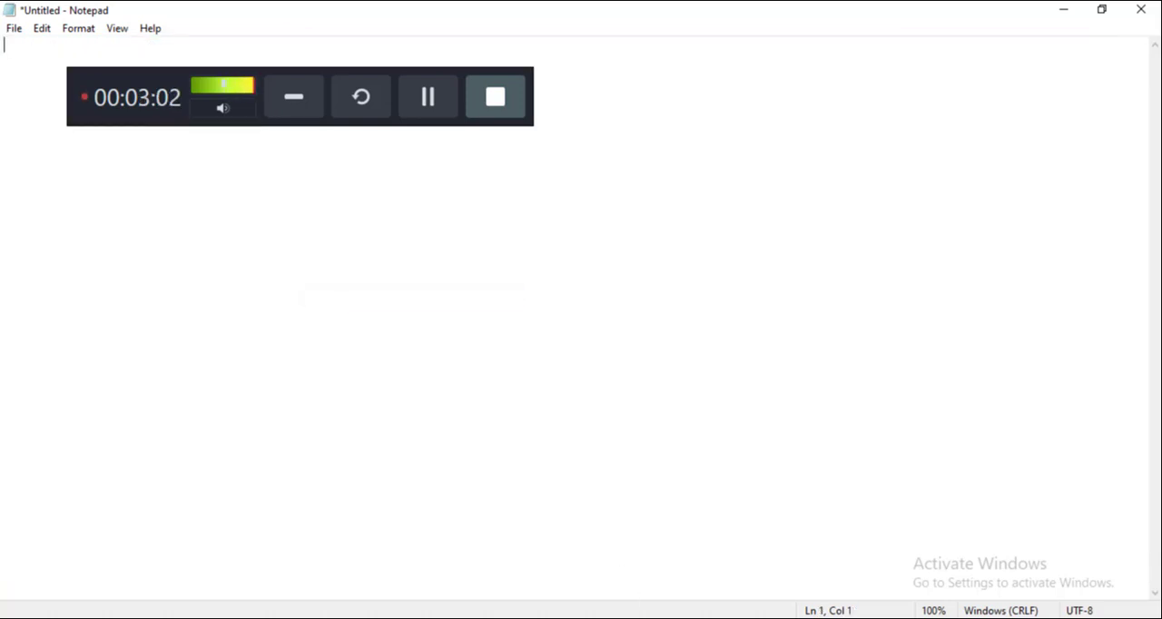
Return to the Kobo form in Chrome and paste the cut book description into the Synopsis editor.
key(alt+Tab)
right_click(196, 364)
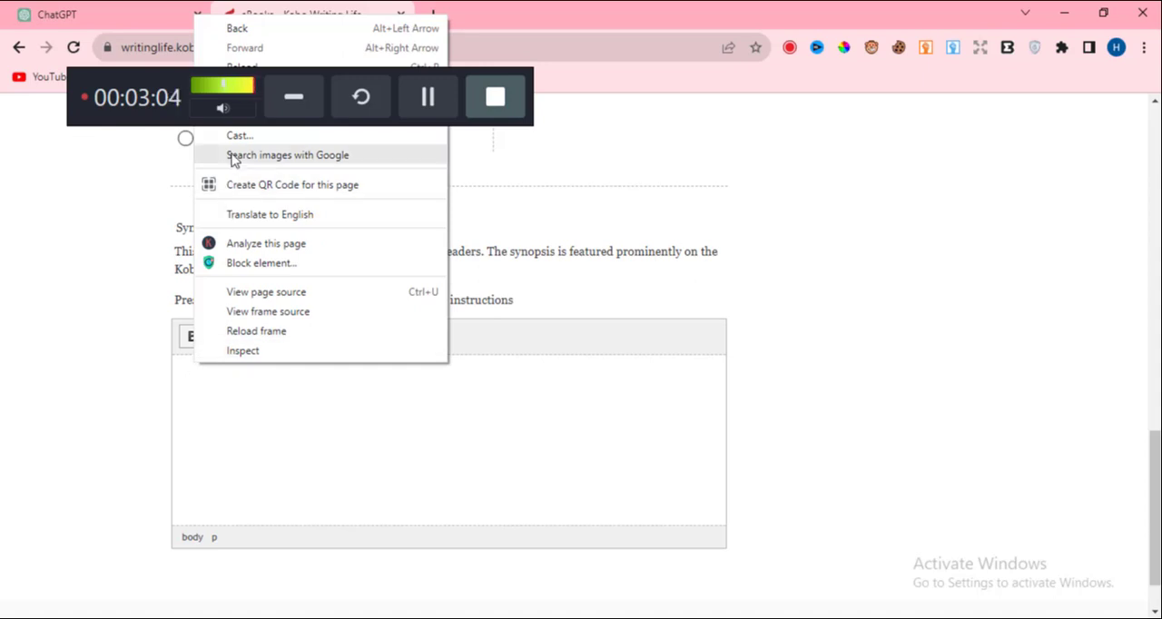
click(242, 432)
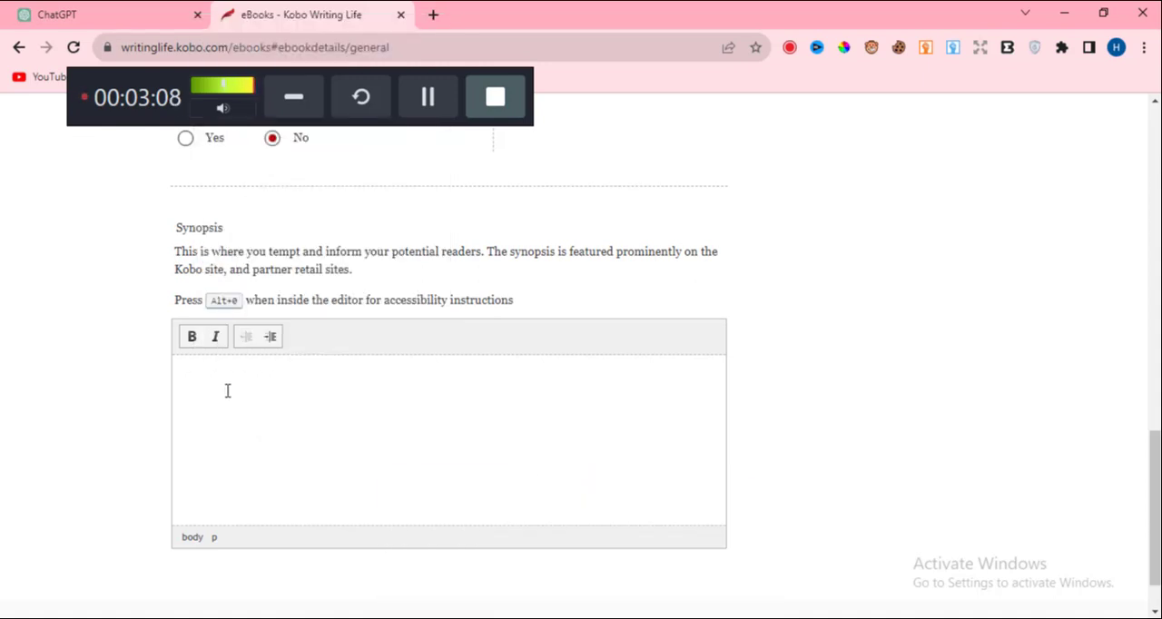
key(ctrl+v)
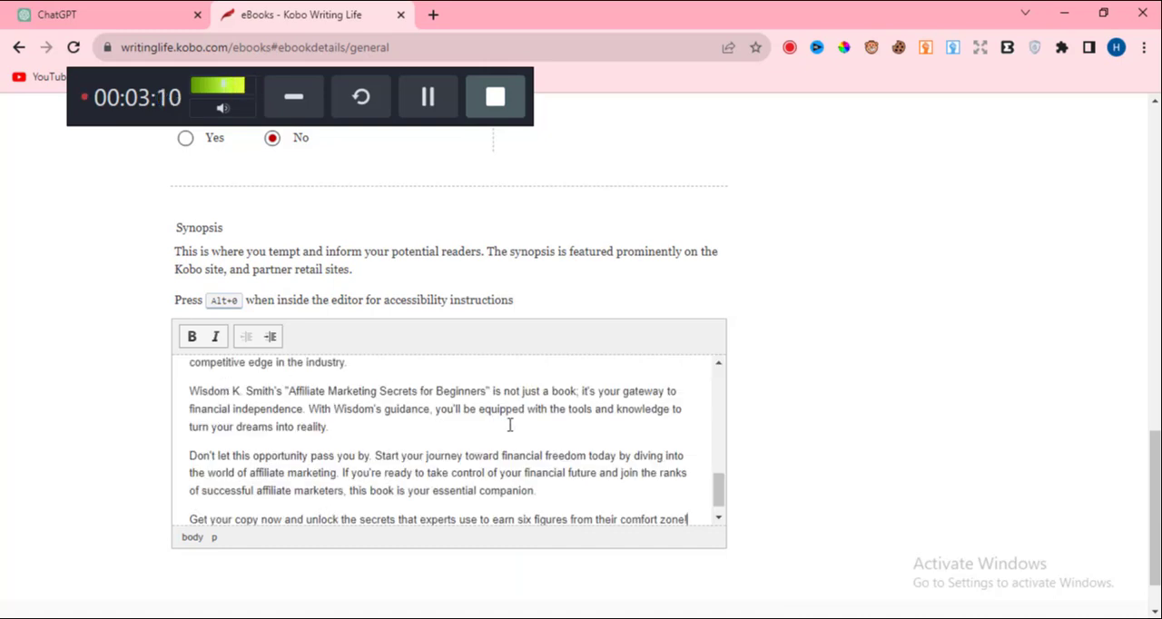
scroll(458, 416, up, 4)
scroll(247, 408, up, 8)
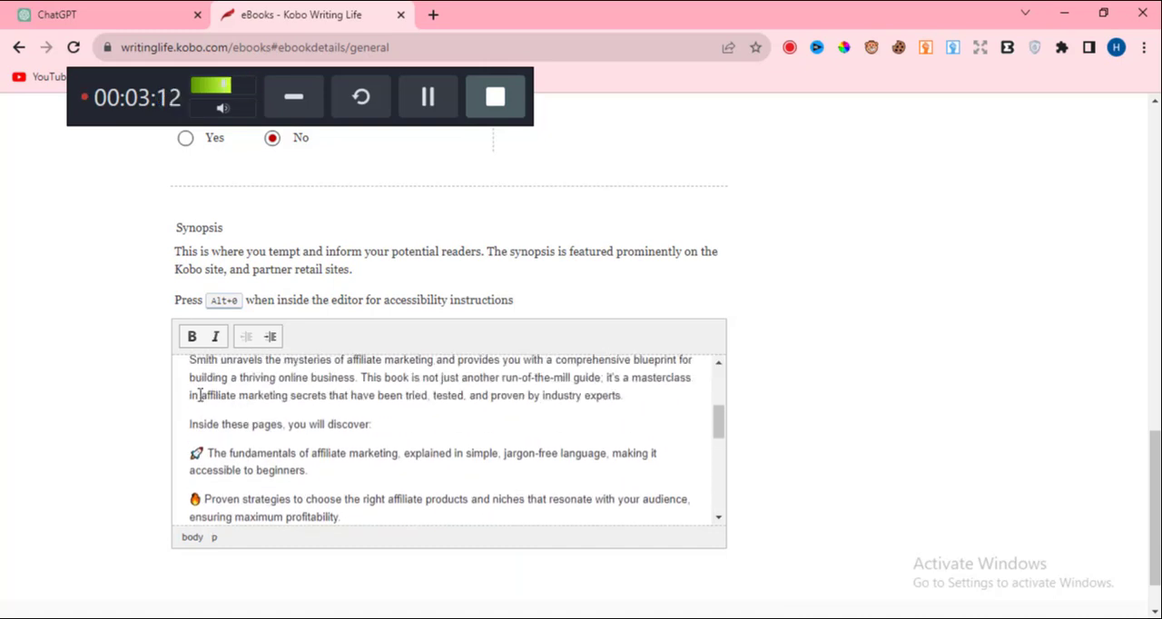
scroll(234, 390, up, 1)
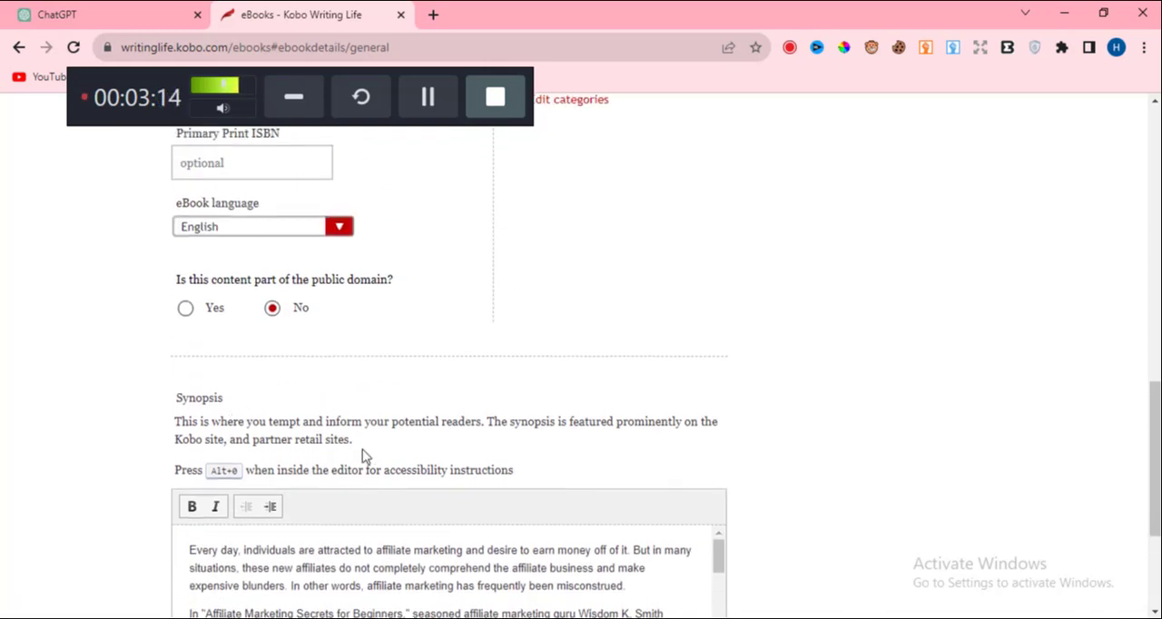
Make the synopsis's opening words "Every day, individuals are attracted to affiliate marketing" bold and italic.
scroll(269, 433, down, 2)
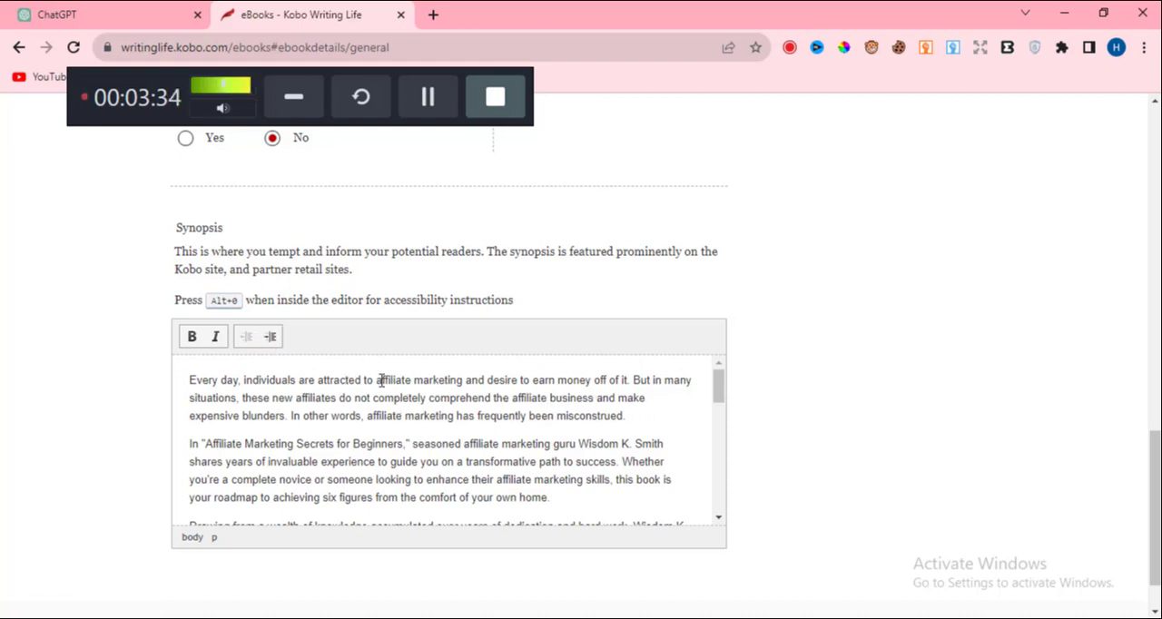
drag(460, 381, 169, 382)
click(191, 337)
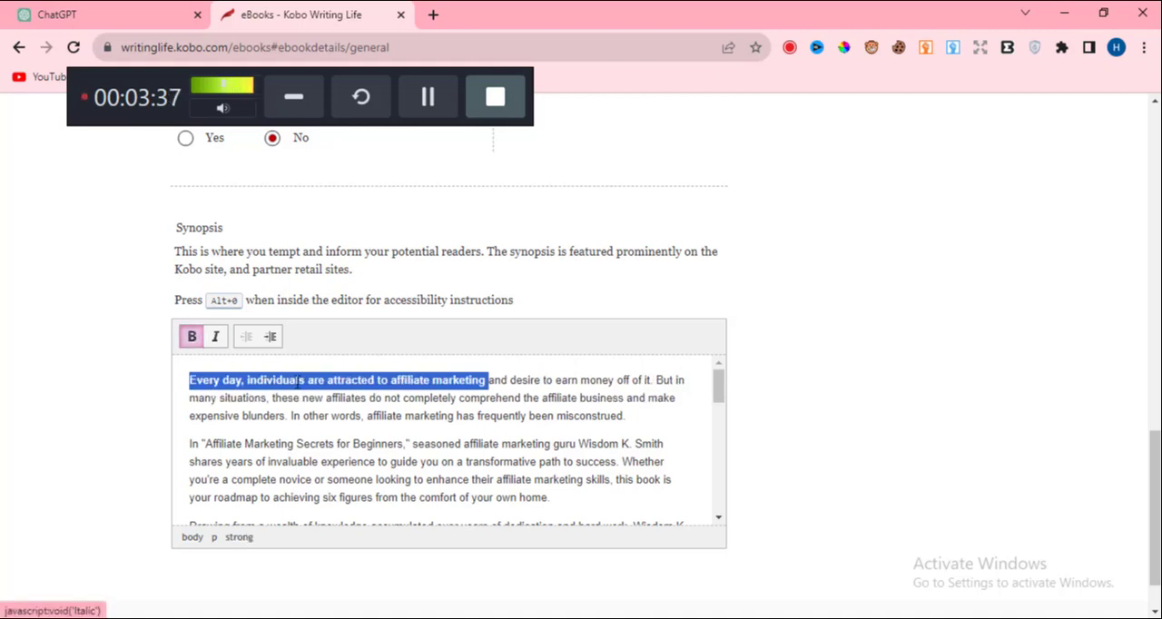
click(216, 337)
click(340, 445)
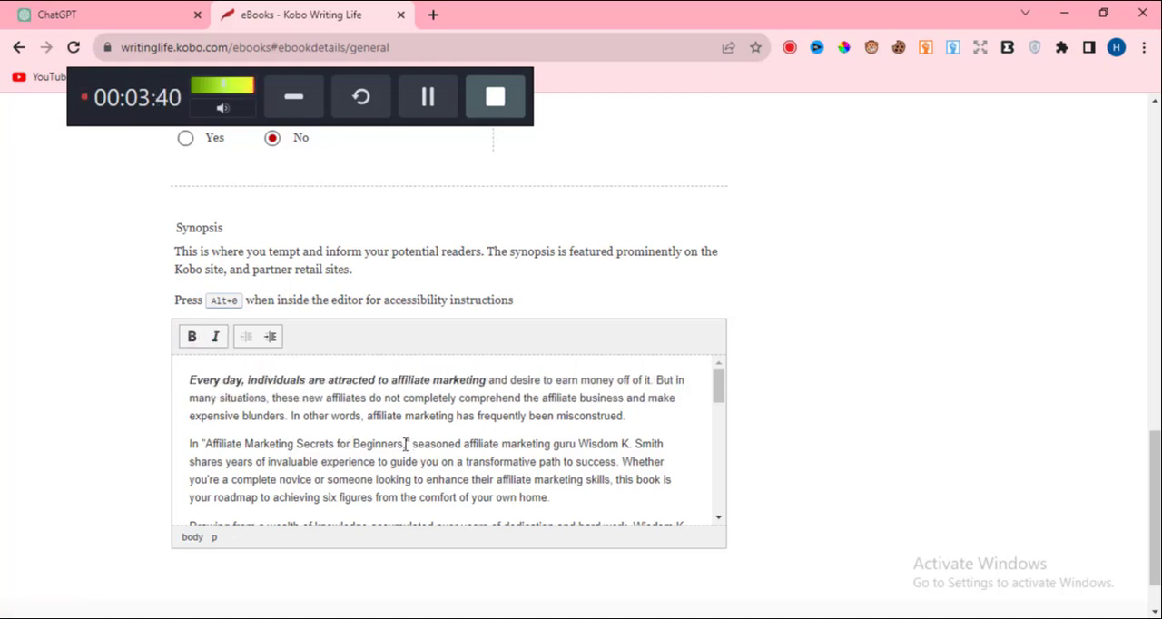
Bold the book title in the synopsis's second paragraph and the line "Inside these pages, you will discover:".
drag(406, 445, 203, 436)
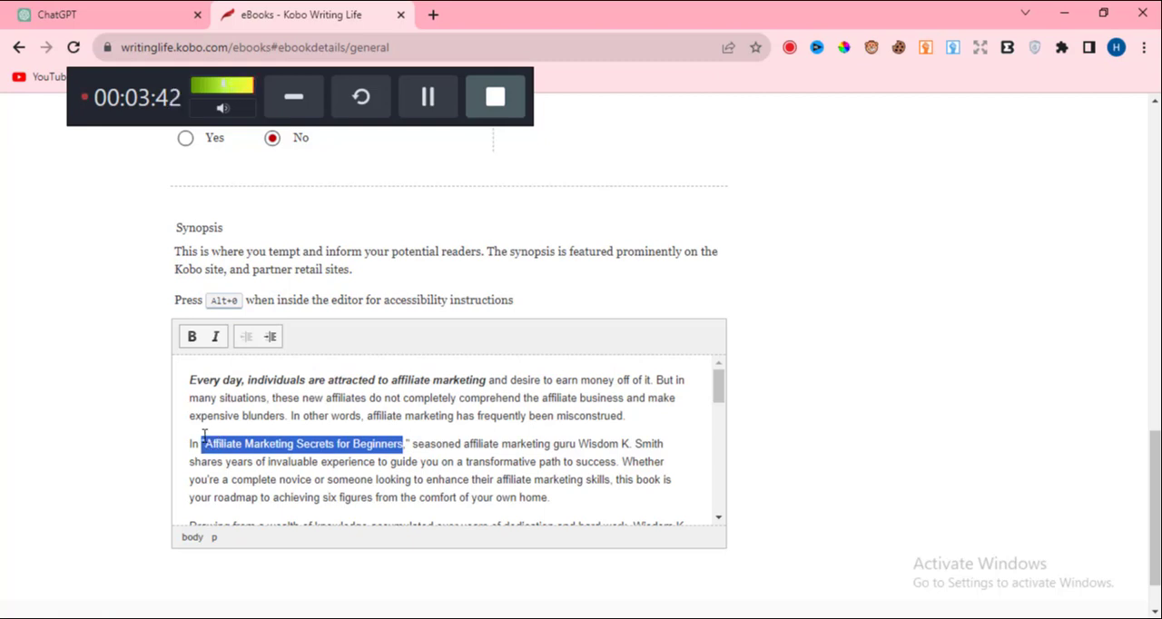
click(192, 337)
scroll(381, 436, down, 3)
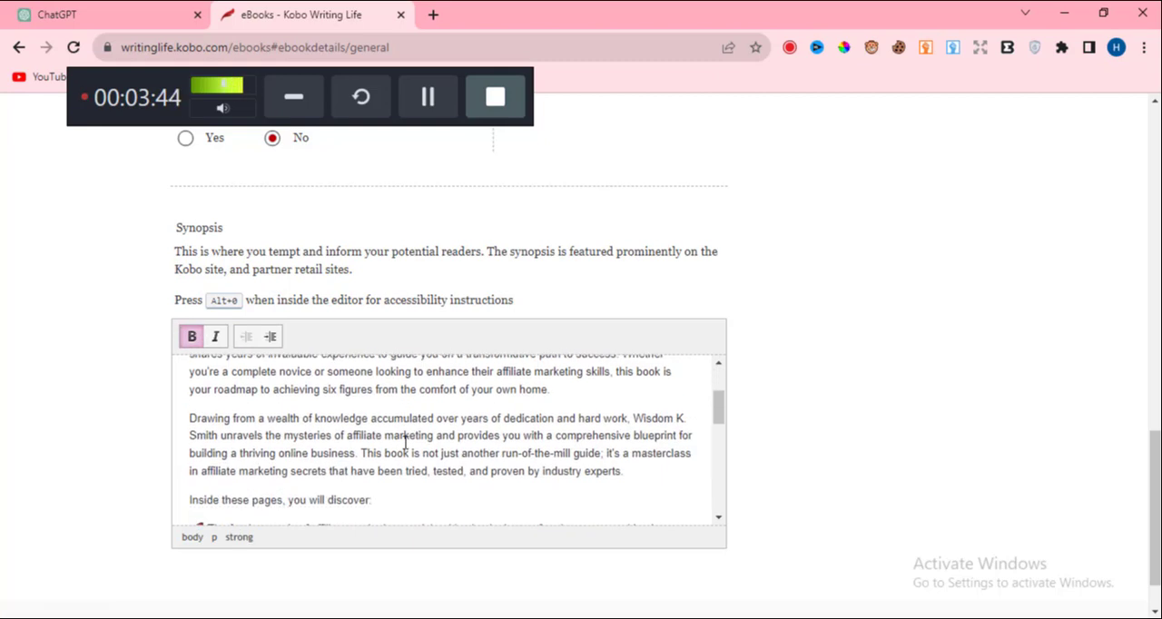
drag(374, 438, 187, 438)
click(192, 336)
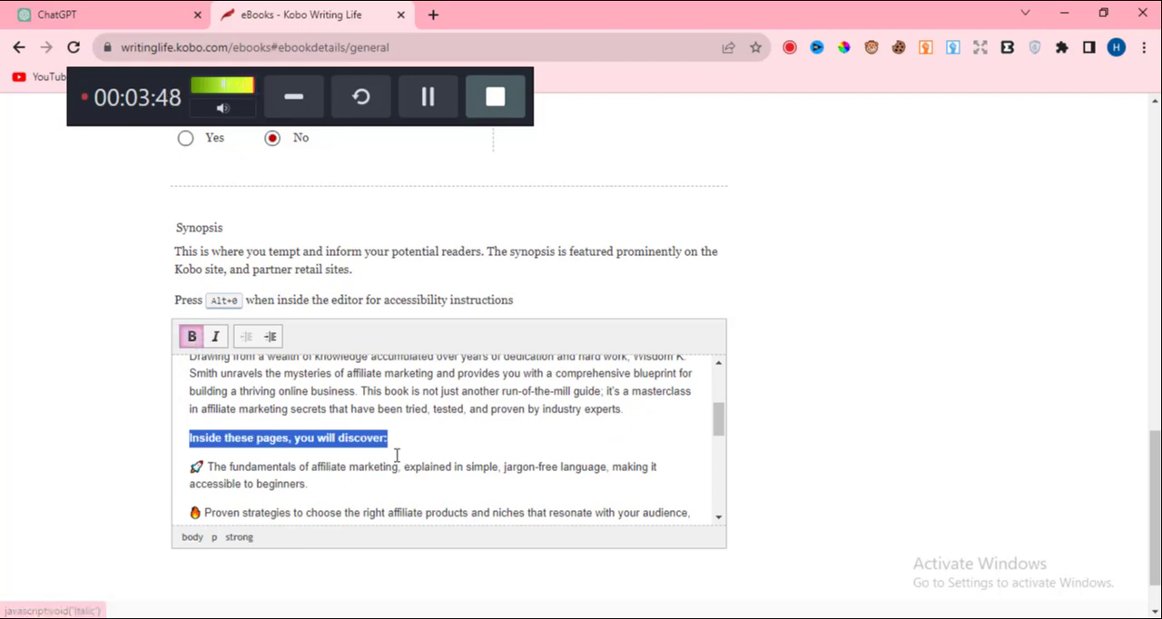
Italicize the quoted title "Affiliate Marketing Secrets for Beginners" in the synopsis paragraph after the list of discoveries.
scroll(356, 444, down, 2)
scroll(357, 444, down, 5)
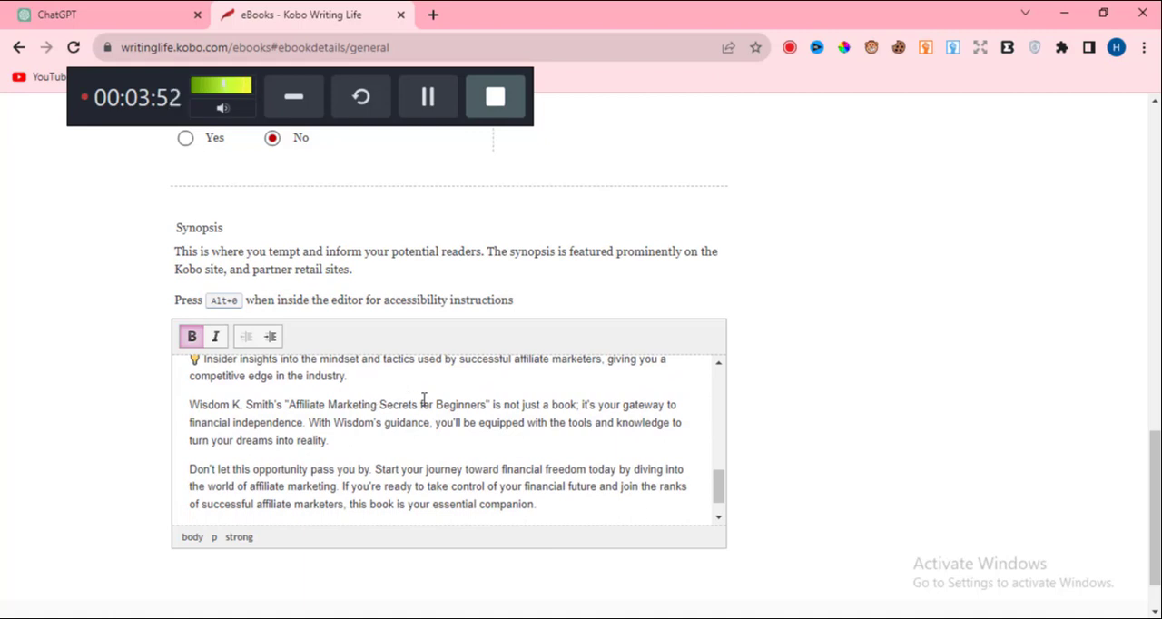
drag(489, 404, 286, 405)
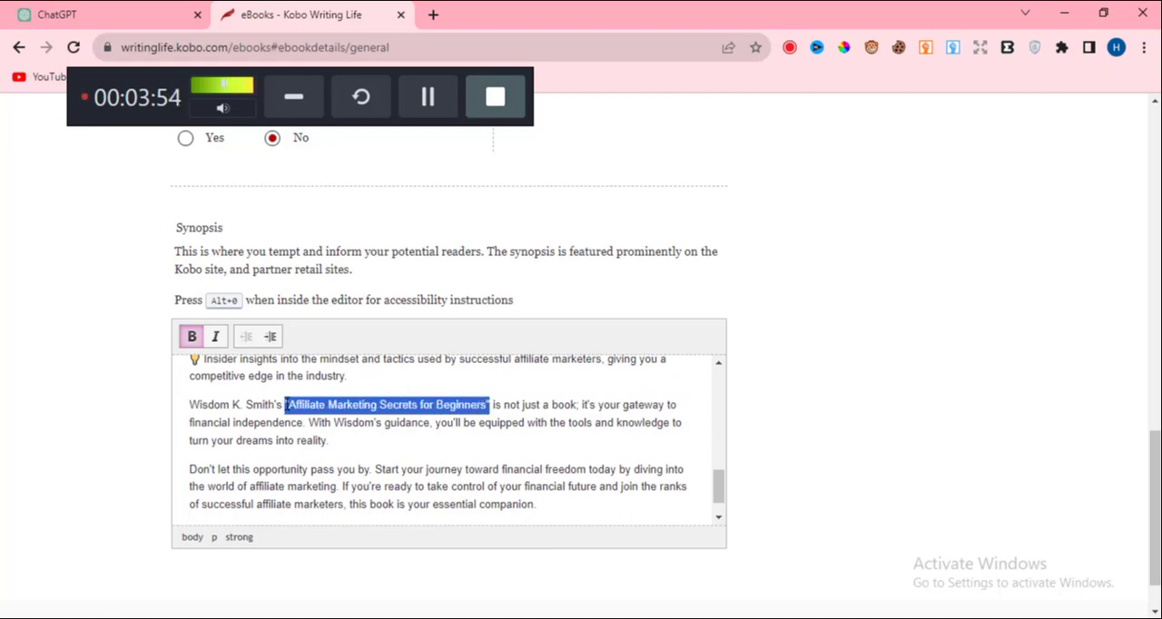
click(215, 337)
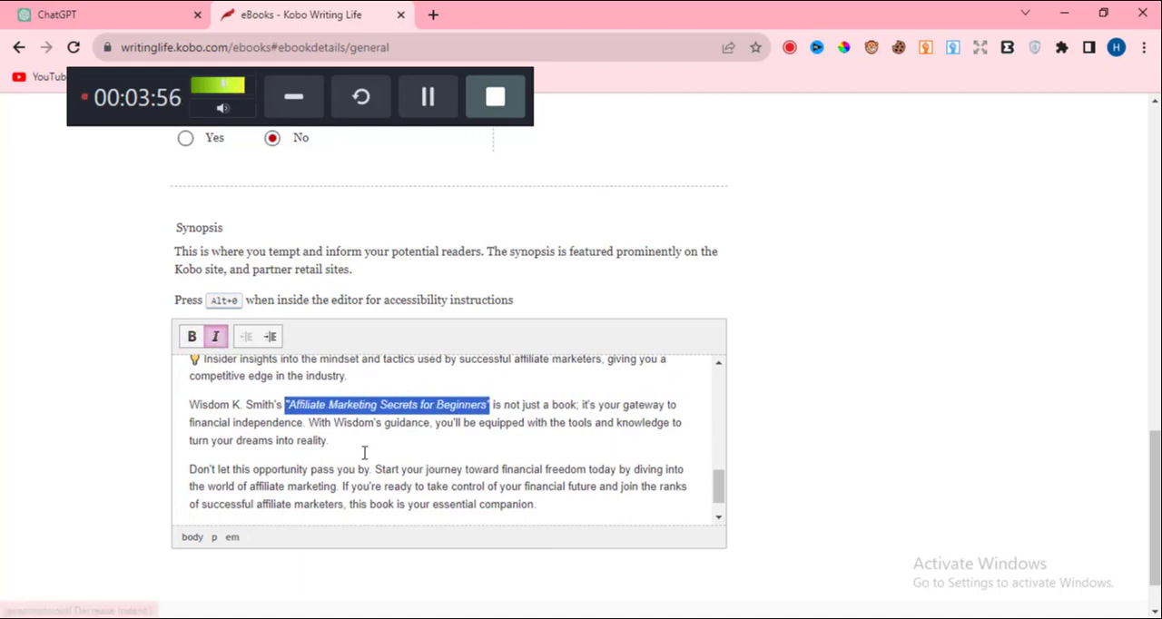
Bold the synopsis's closing sentence beginning "Get your copy now" and italicize "unlock the secrets that experts" within it.
scroll(343, 454, down, 1)
scroll(273, 449, down, 1)
drag(191, 433, 708, 434)
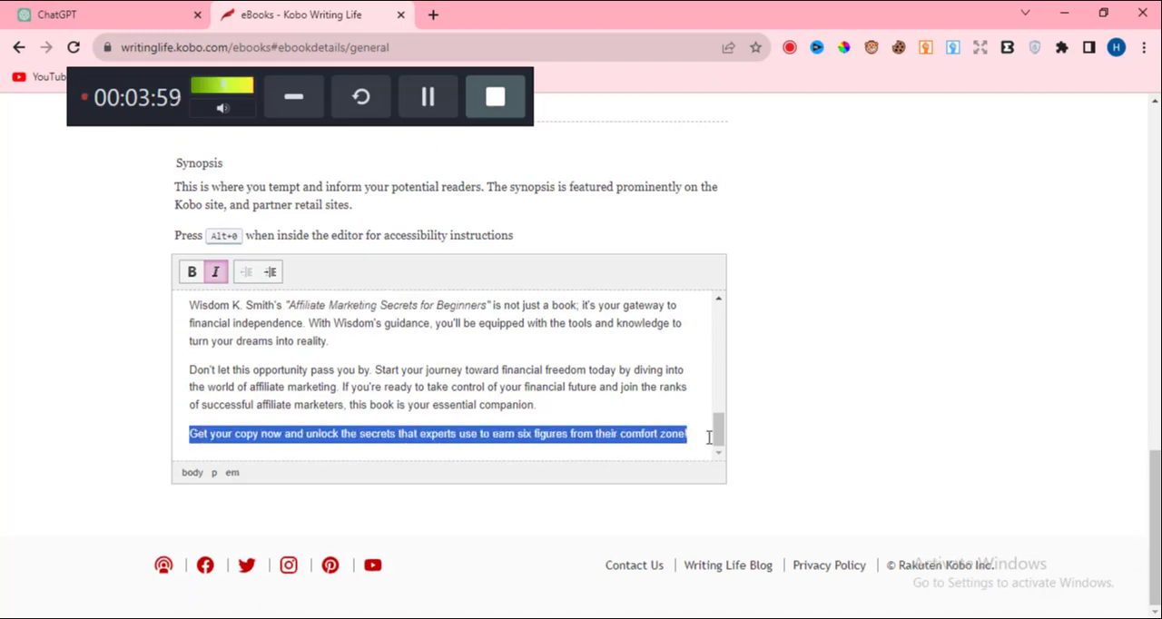
click(192, 272)
click(418, 434)
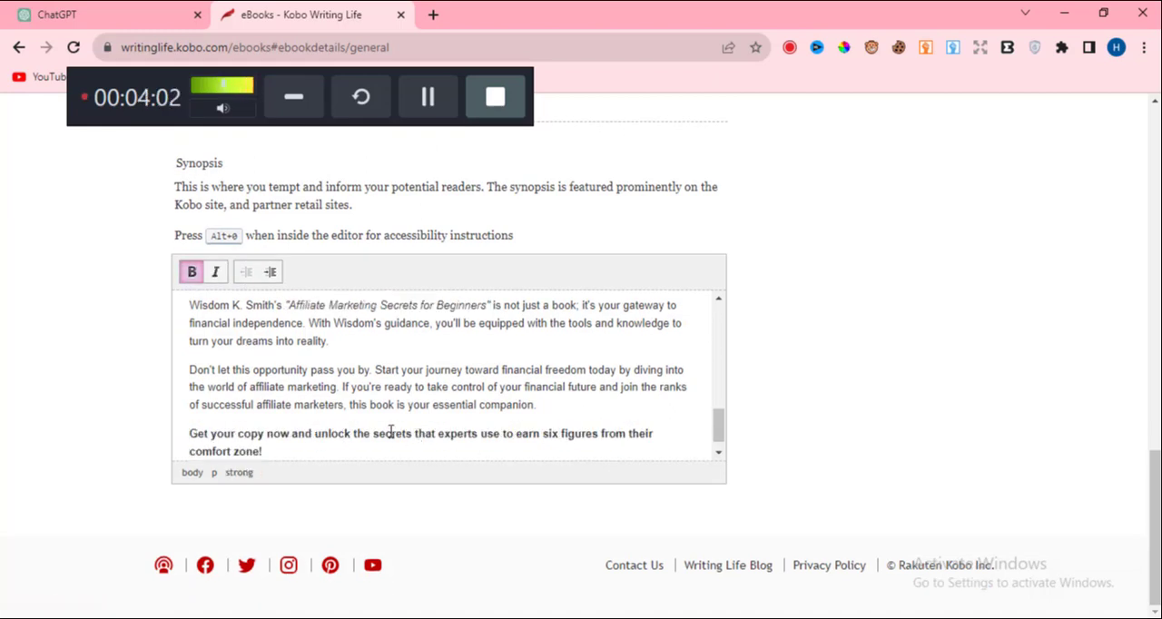
drag(480, 433, 315, 433)
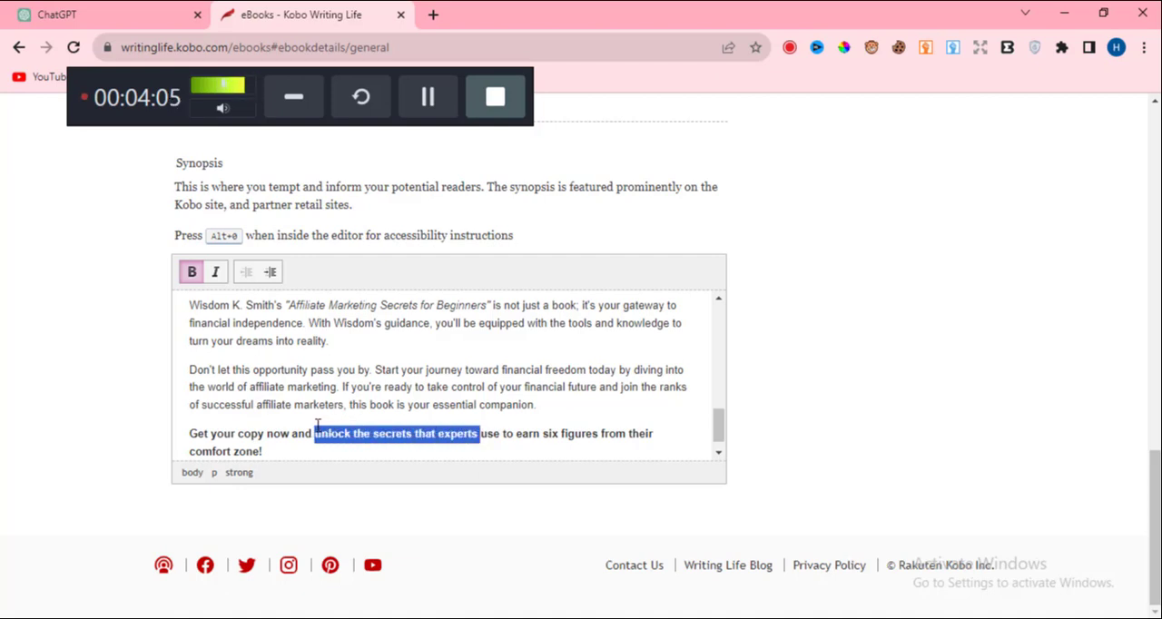
click(215, 271)
click(493, 433)
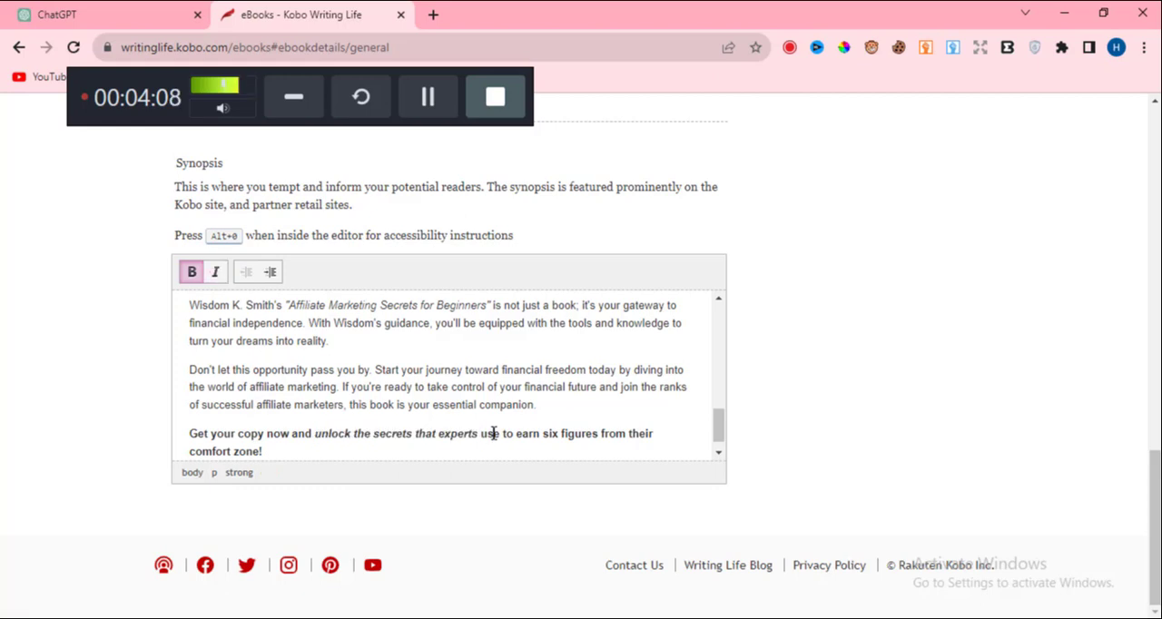
Try indenting the synopsis paragraph beginning "Don't let this opportunity pass you by", and remove the indent again.
click(182, 365)
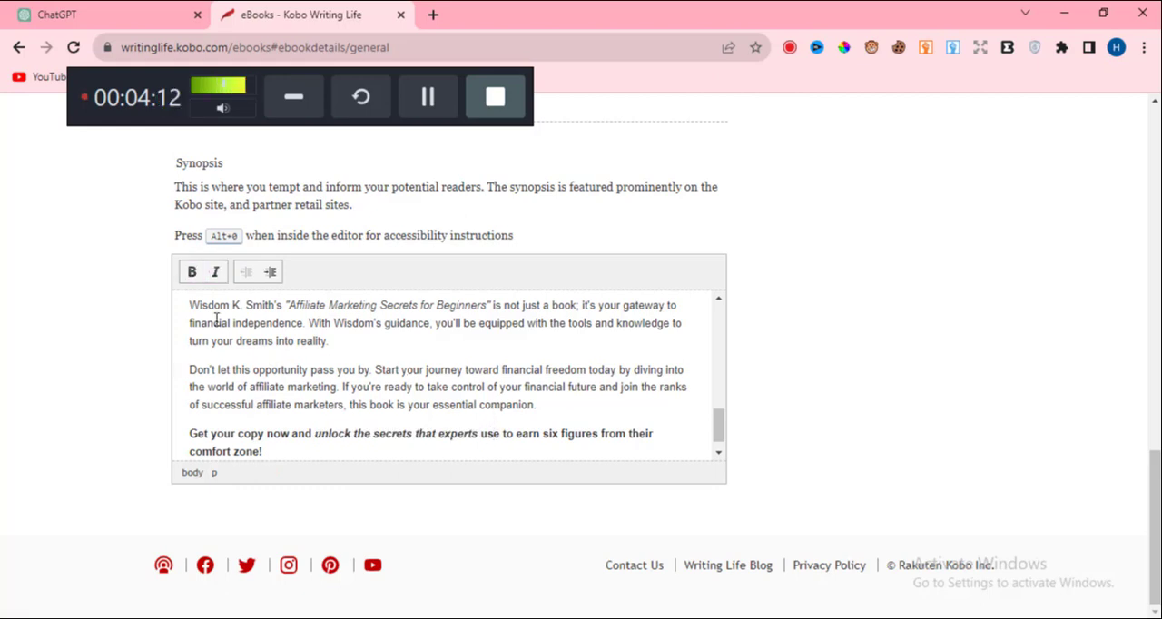
click(271, 273)
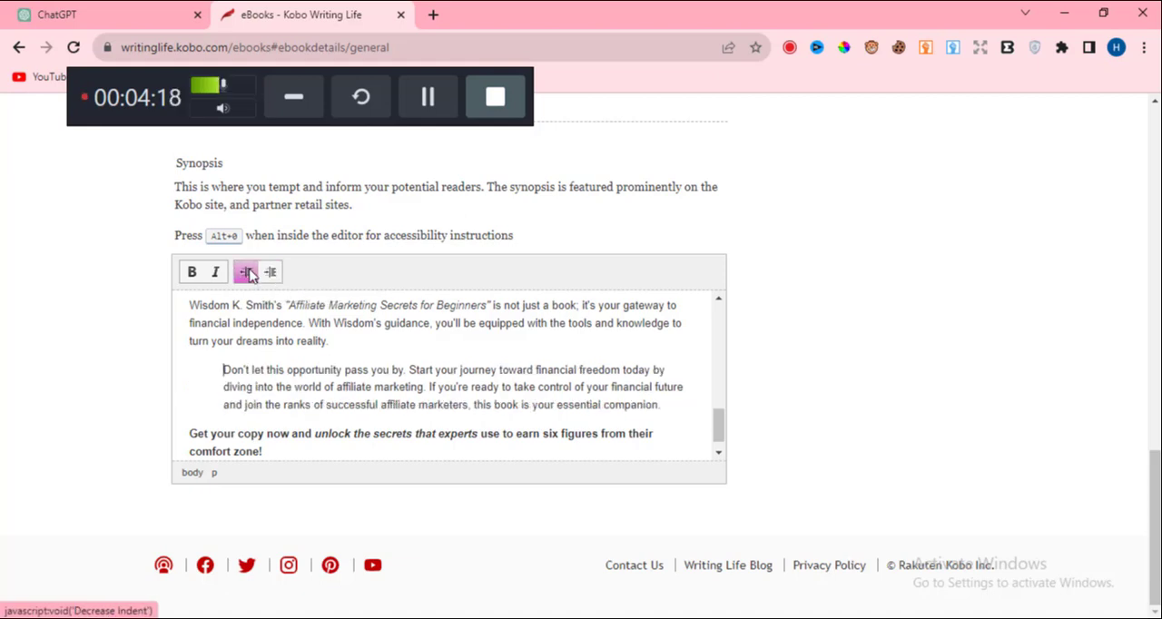
click(247, 273)
Upload AFFILIATE-MARKETING-SECRETS-FOR-BEGINNERS from the Desktop's IMG folder as the book cover.
scroll(426, 368, down, 1)
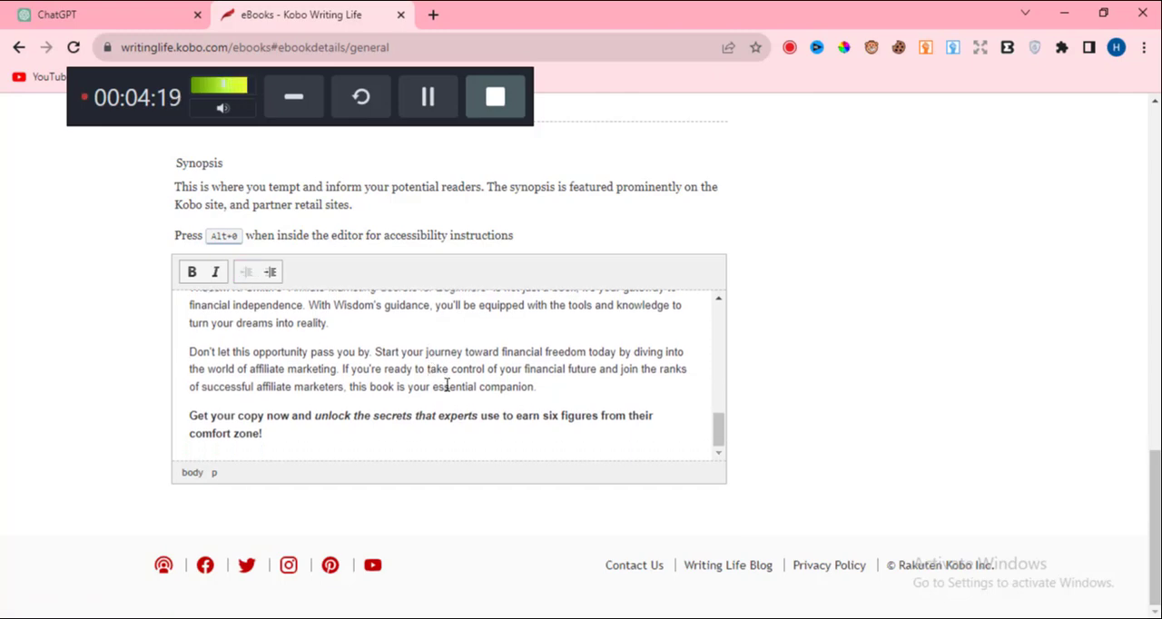
scroll(806, 419, up, 4)
scroll(806, 419, up, 5)
scroll(801, 394, down, 3)
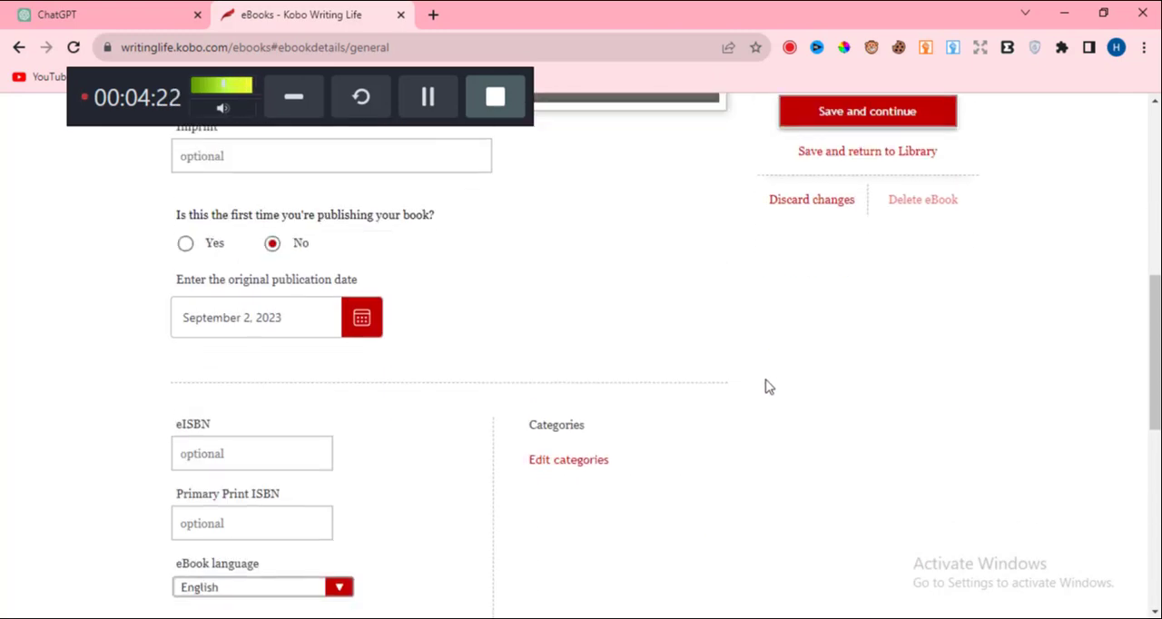
scroll(768, 387, up, 2)
scroll(686, 368, up, 5)
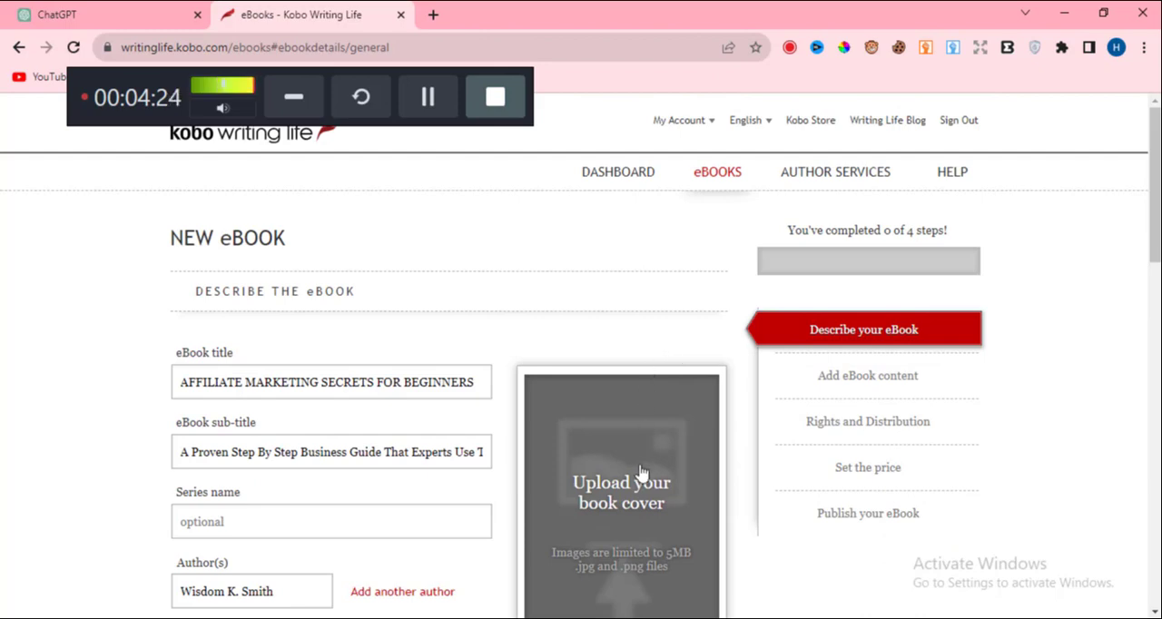
scroll(608, 349, down, 2)
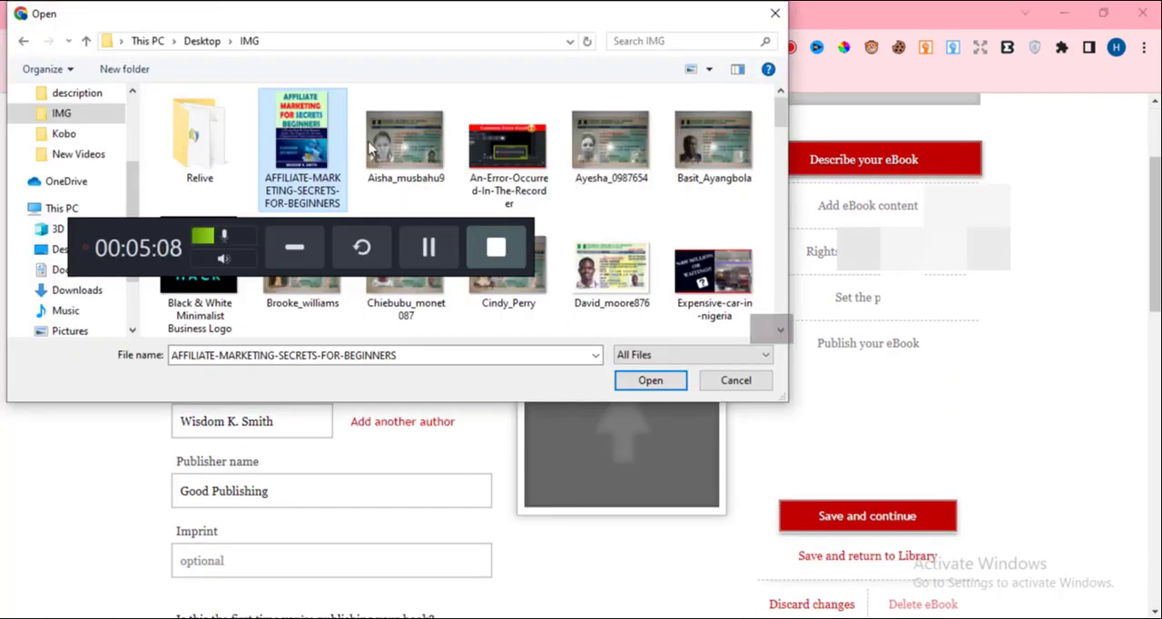
click(650, 382)
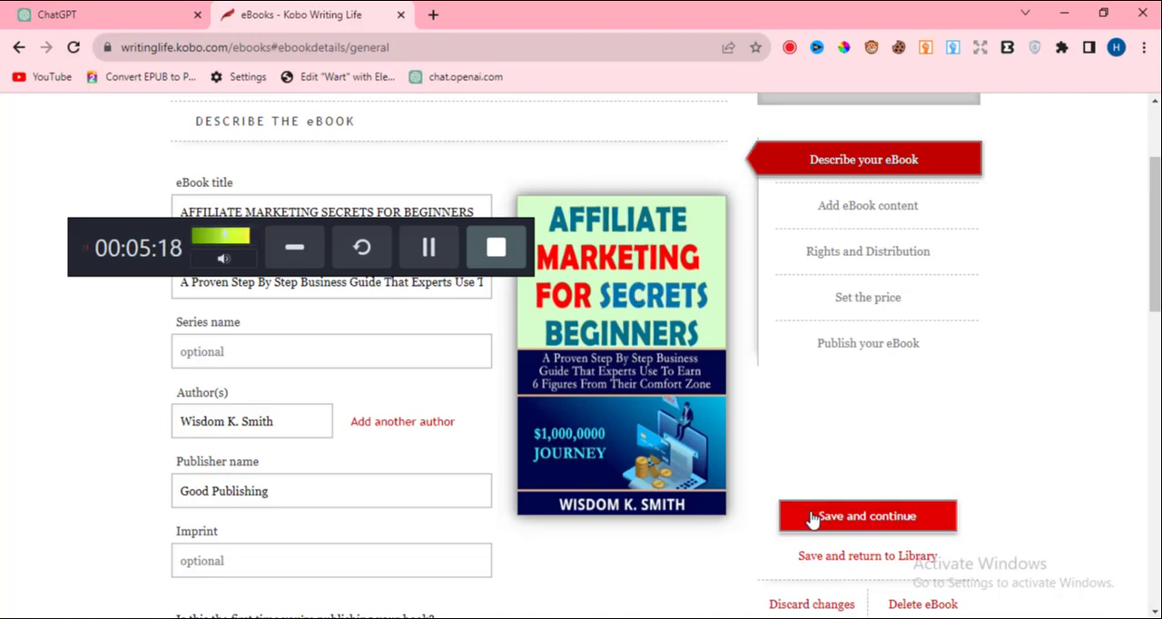
Try to save the eBook description and continue to the next publishing stage.
click(856, 525)
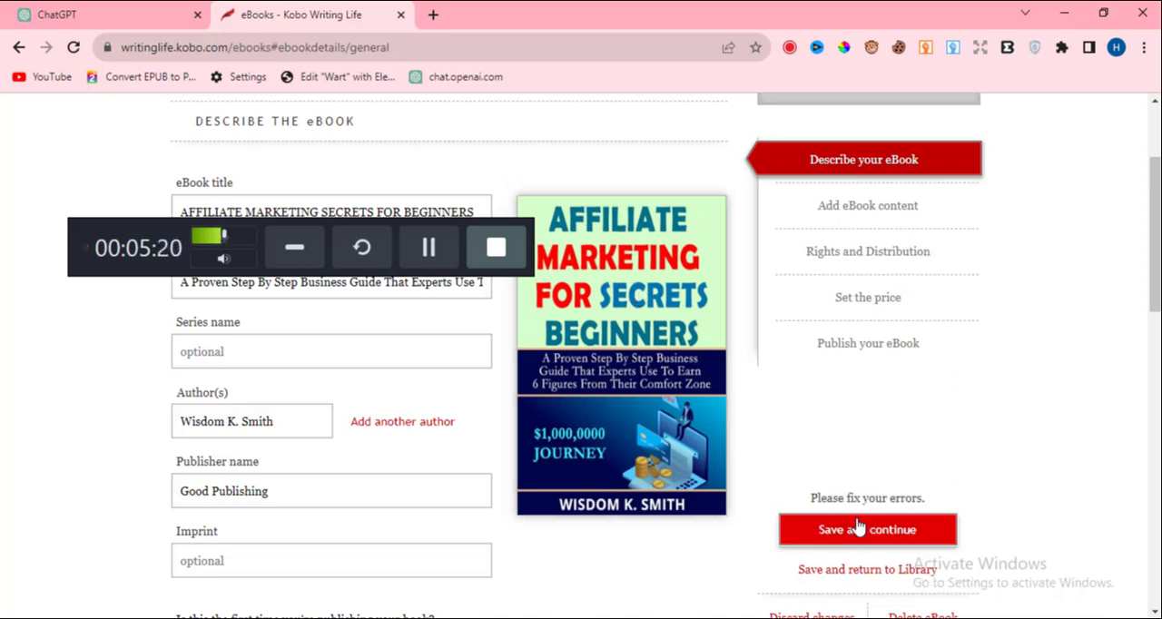
click(858, 526)
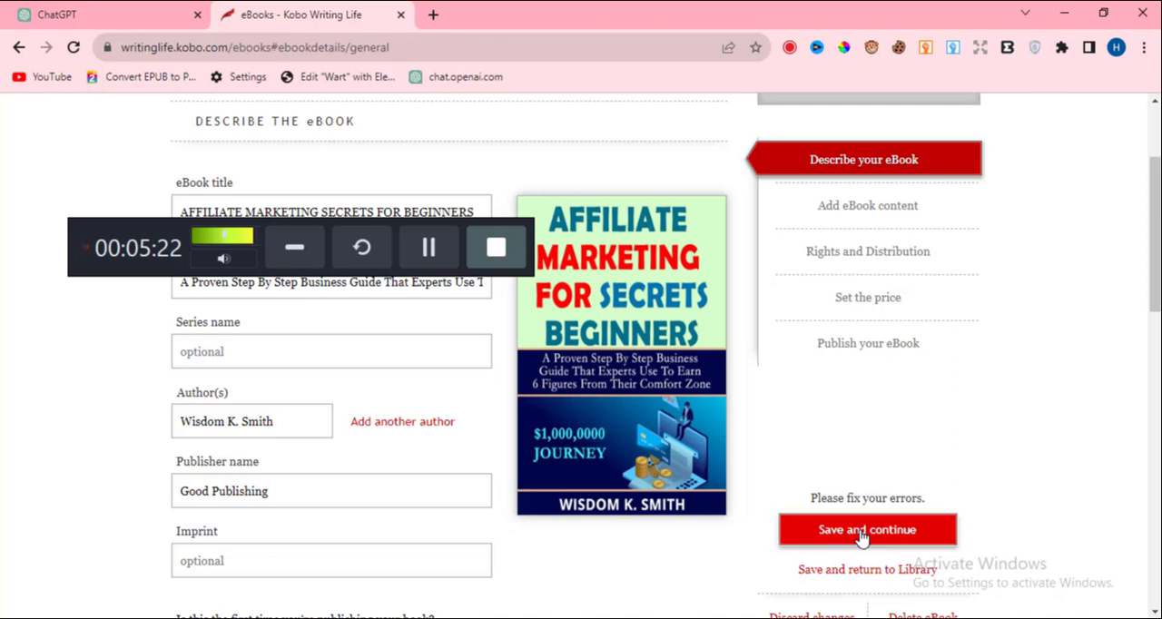
Open the eBook's category selection and choose Business & Finance | General and Business & Finance | Marketing & Sales | Sales & Selling.
scroll(392, 416, down, 2)
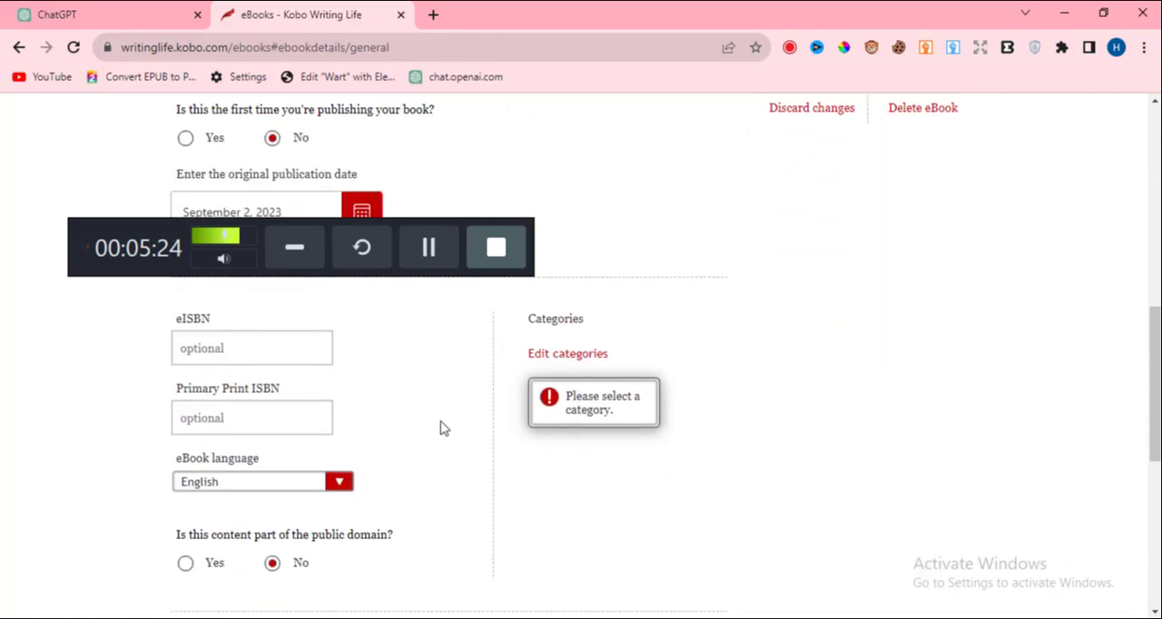
click(573, 354)
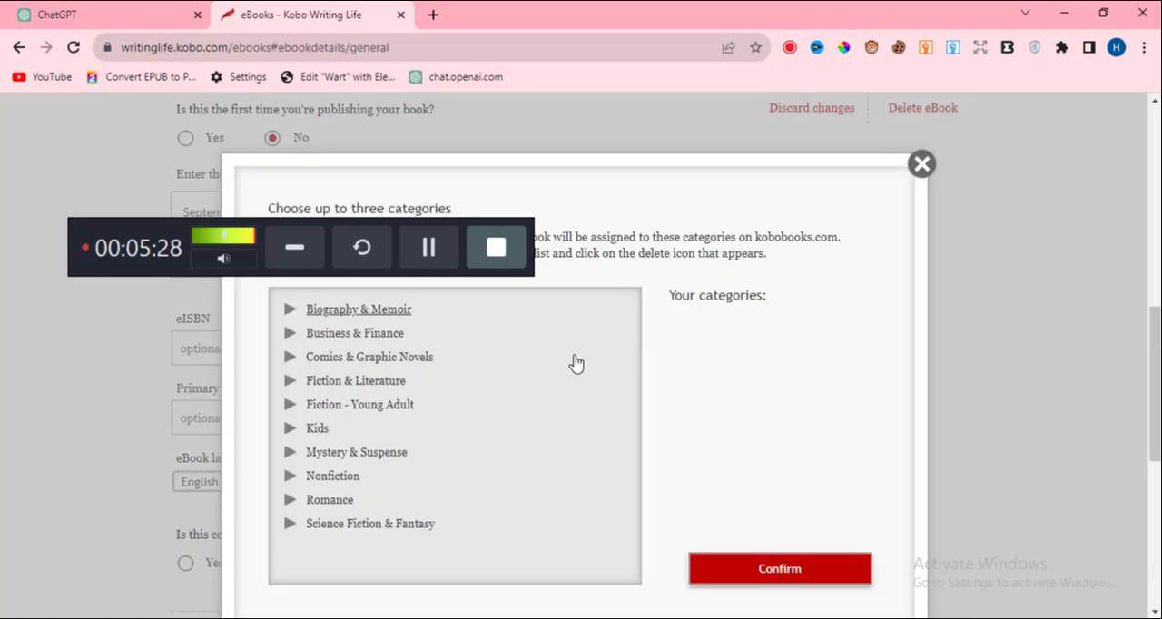
click(299, 336)
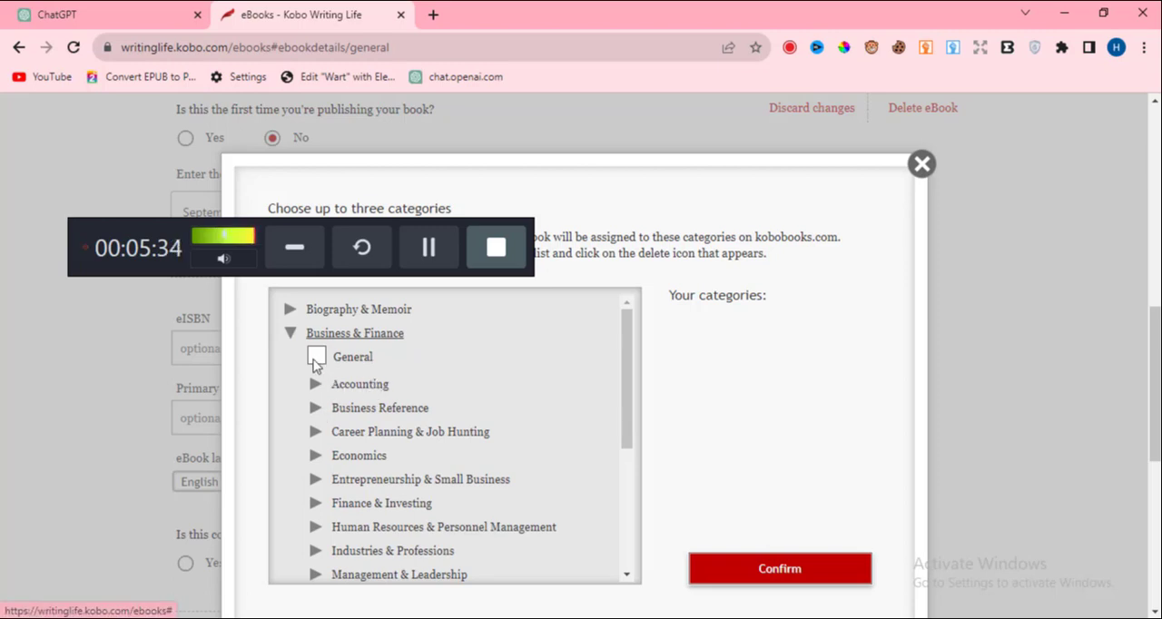
click(316, 358)
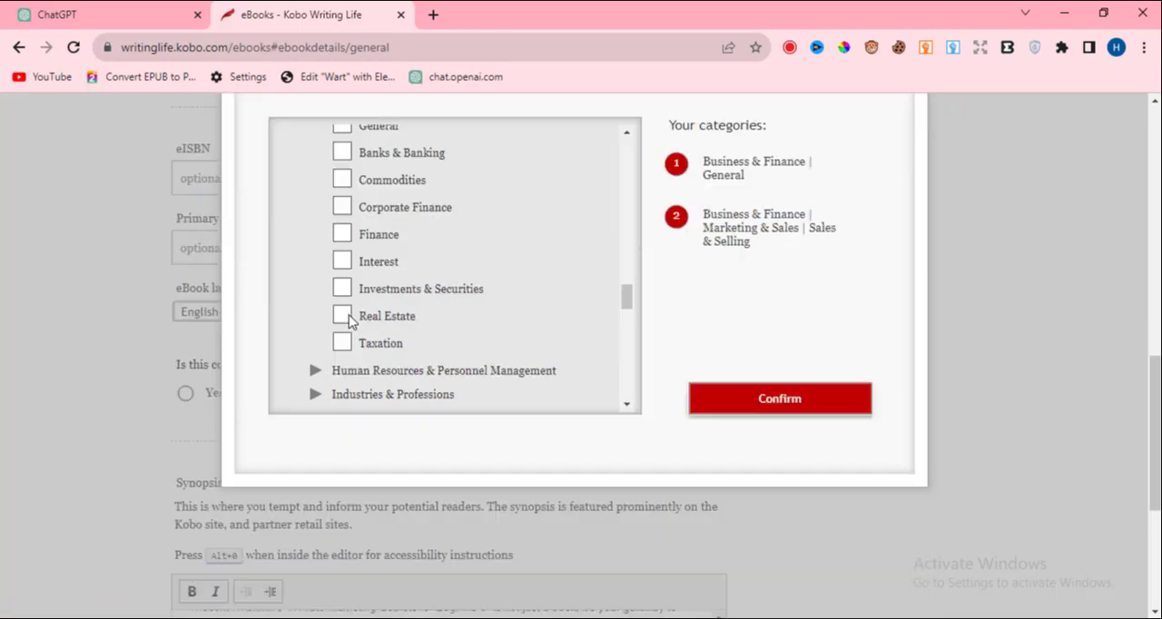
Browse the Management & Leadership and Personal Finance subcategories of Business & Finance for a third category.
scroll(353, 330, down, 1)
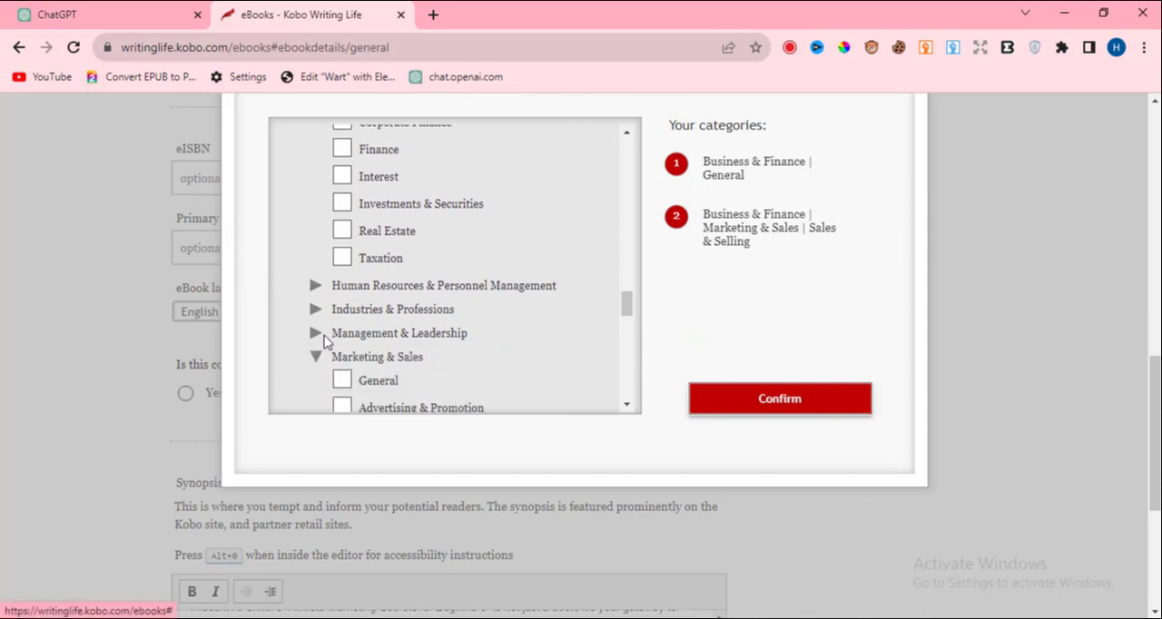
click(411, 334)
scroll(412, 333, down, 4)
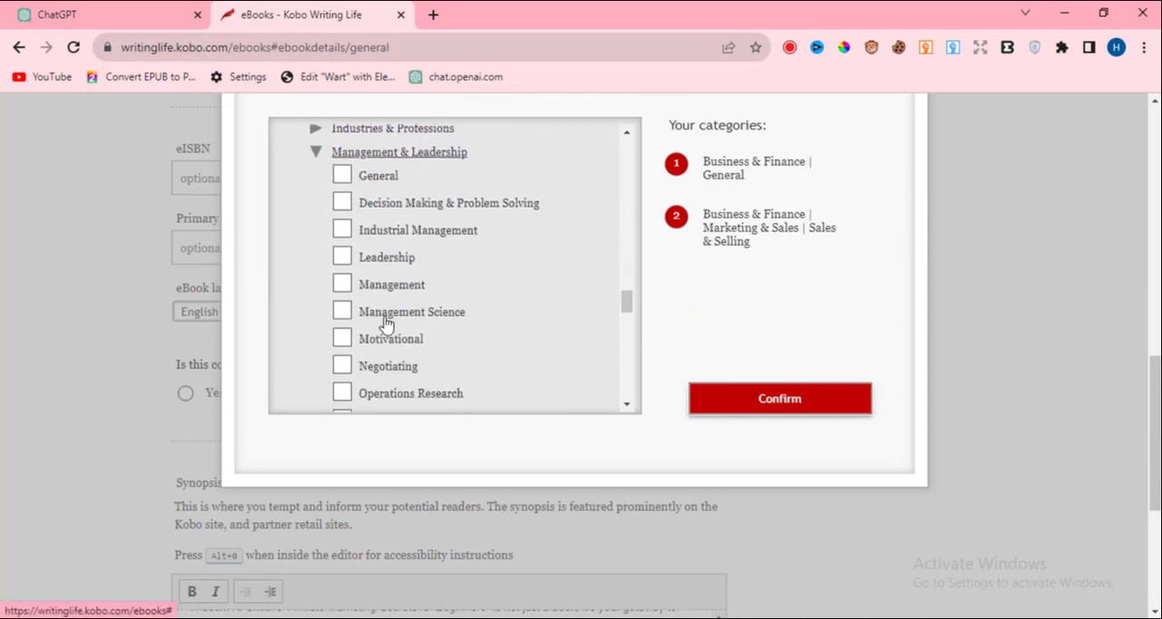
scroll(382, 320, down, 1)
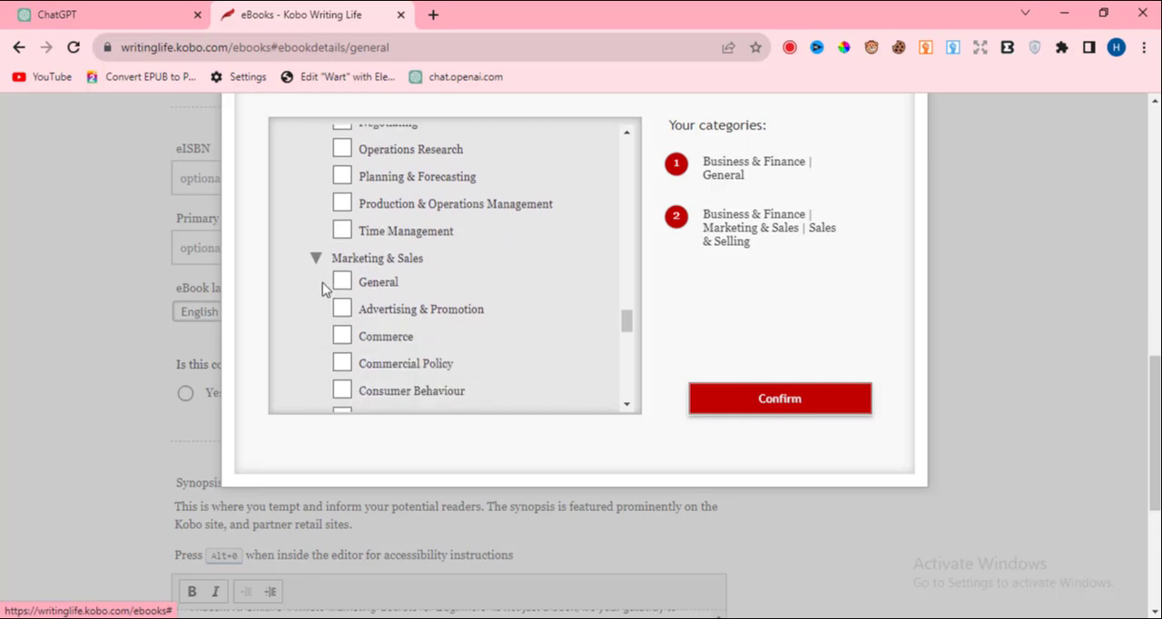
click(313, 260)
scroll(322, 280, down, 1)
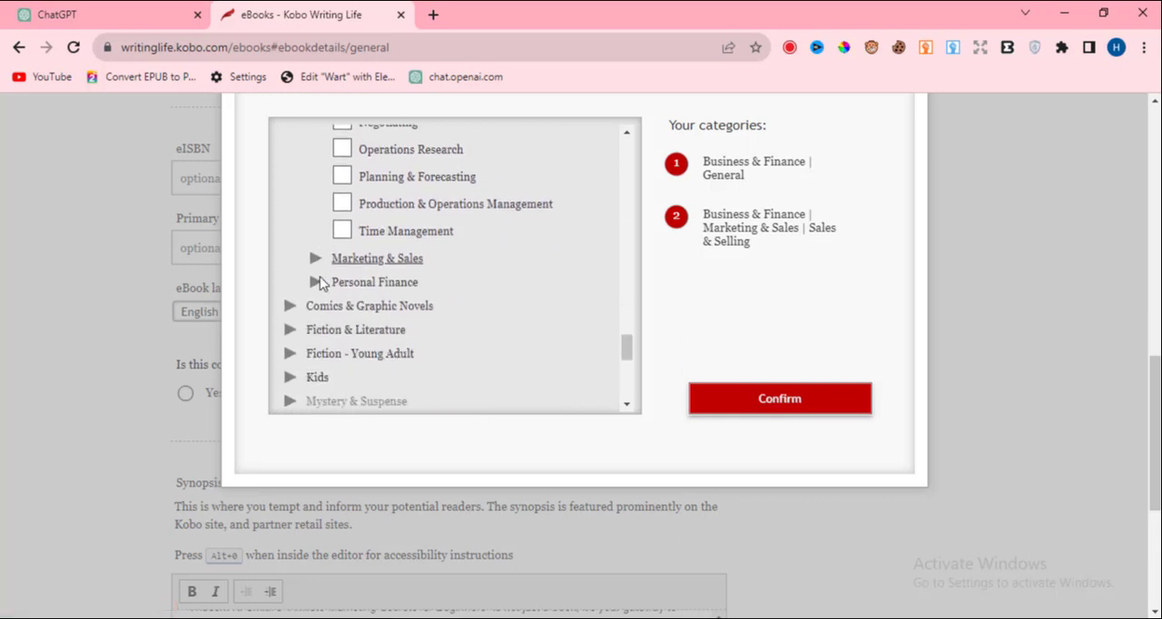
click(314, 278)
scroll(341, 291, down, 2)
scroll(341, 291, up, 2)
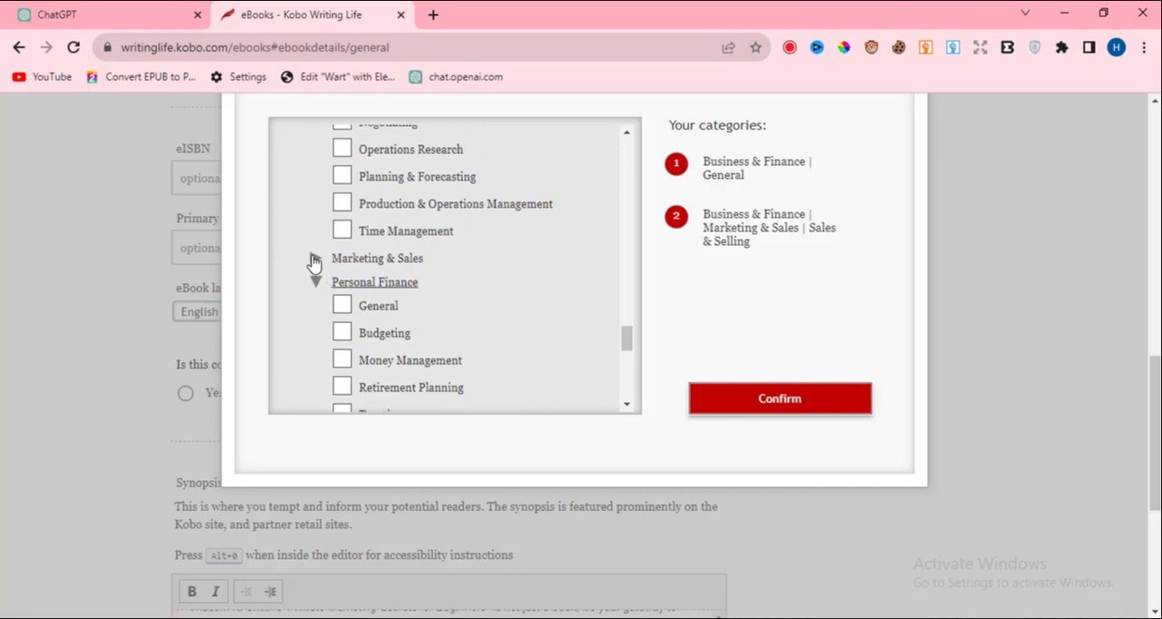
Add Commerce under Marketing & Sales as the third category and confirm the category selection.
click(316, 259)
scroll(352, 271, down, 1)
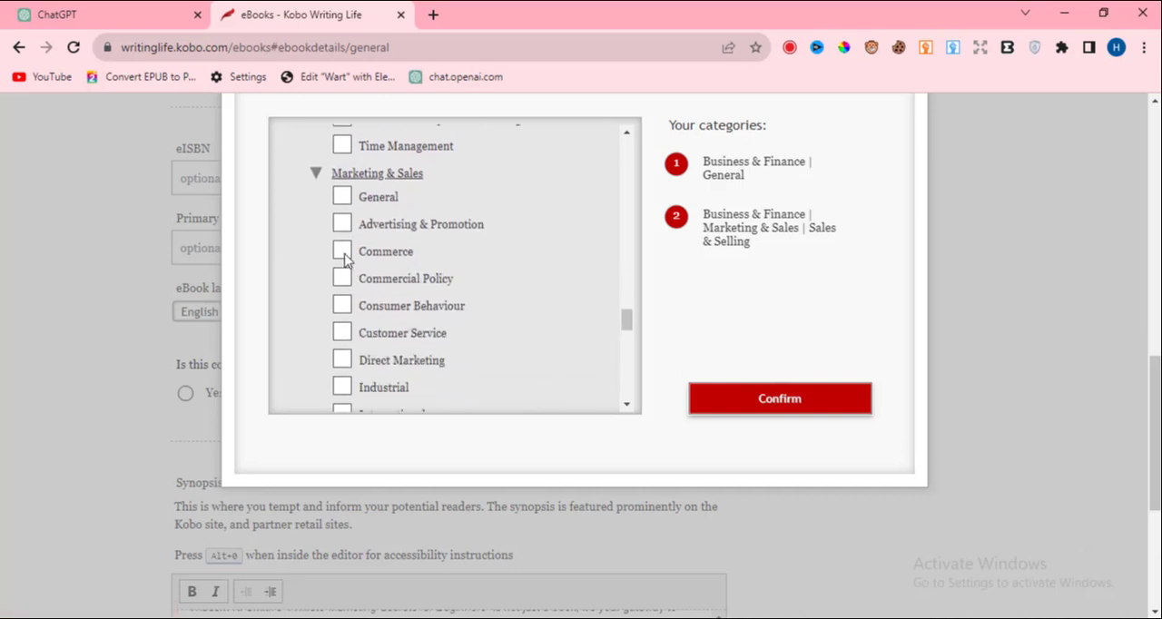
click(343, 253)
mouse_move(675, 258)
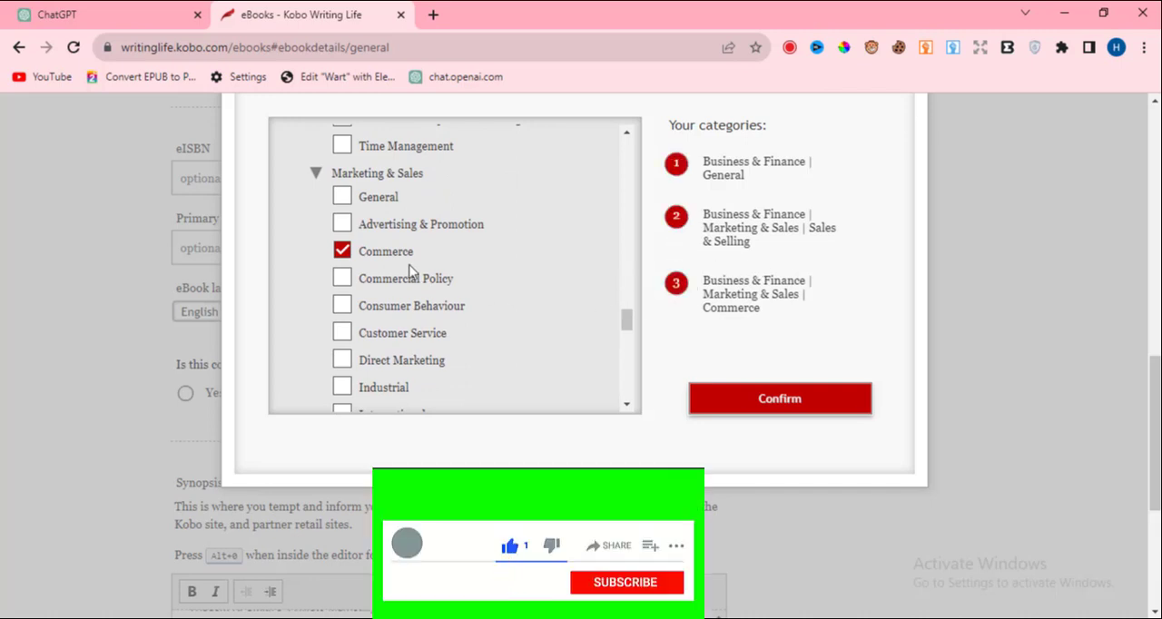
scroll(423, 270, down, 1)
scroll(423, 271, down, 3)
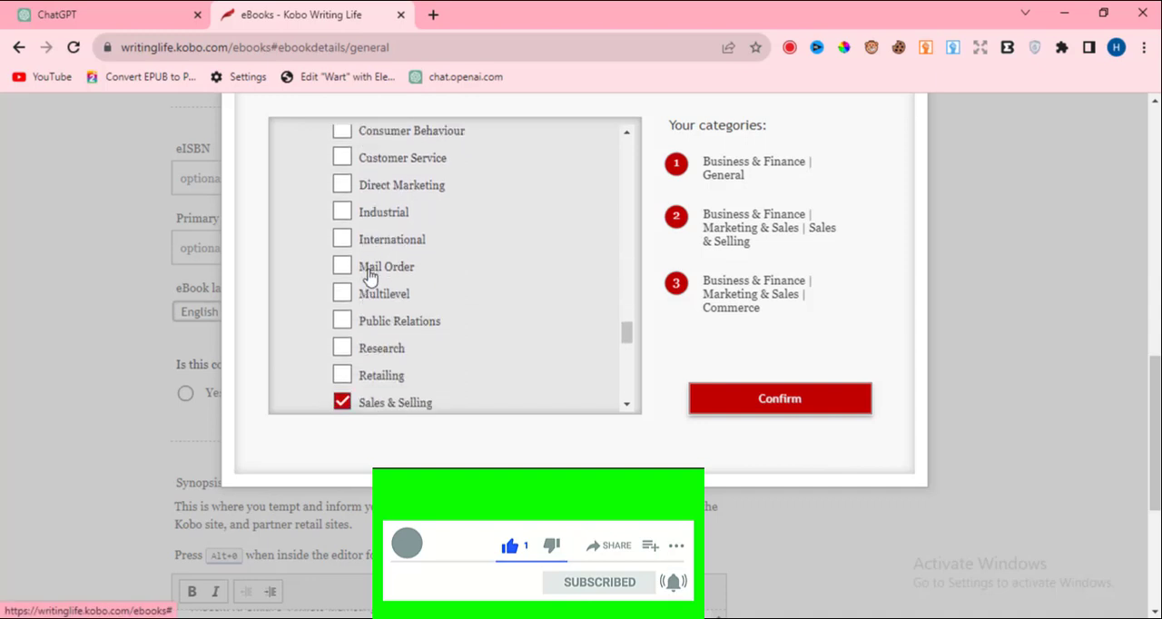
click(757, 399)
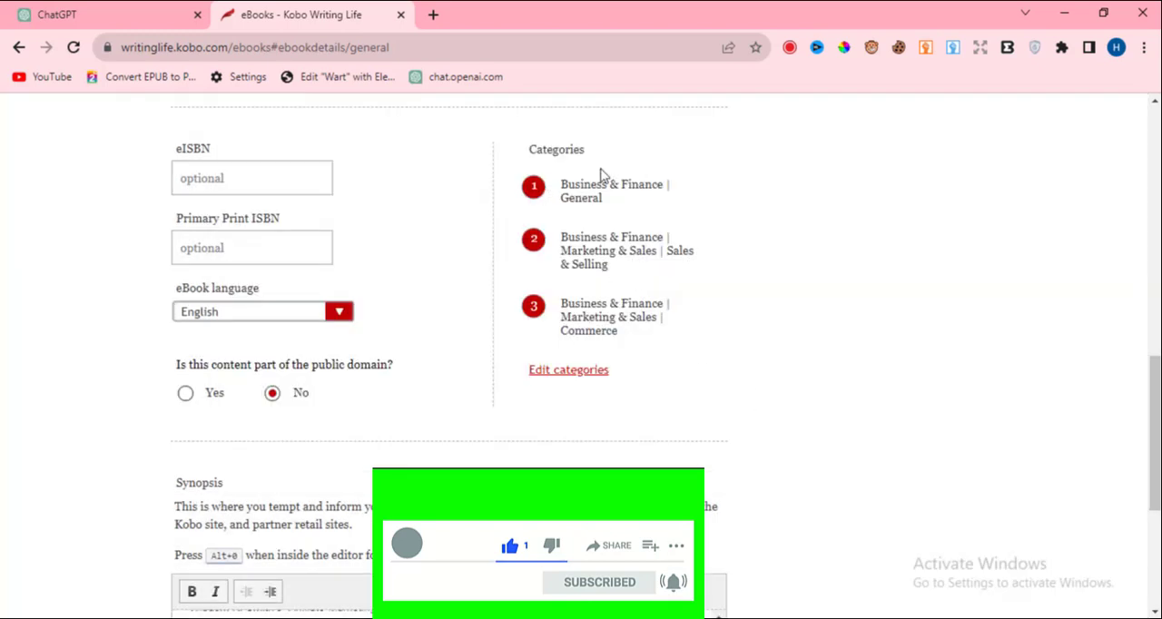
Save the eBook description and continue to the stage for adding eBook content.
scroll(708, 220, down, 4)
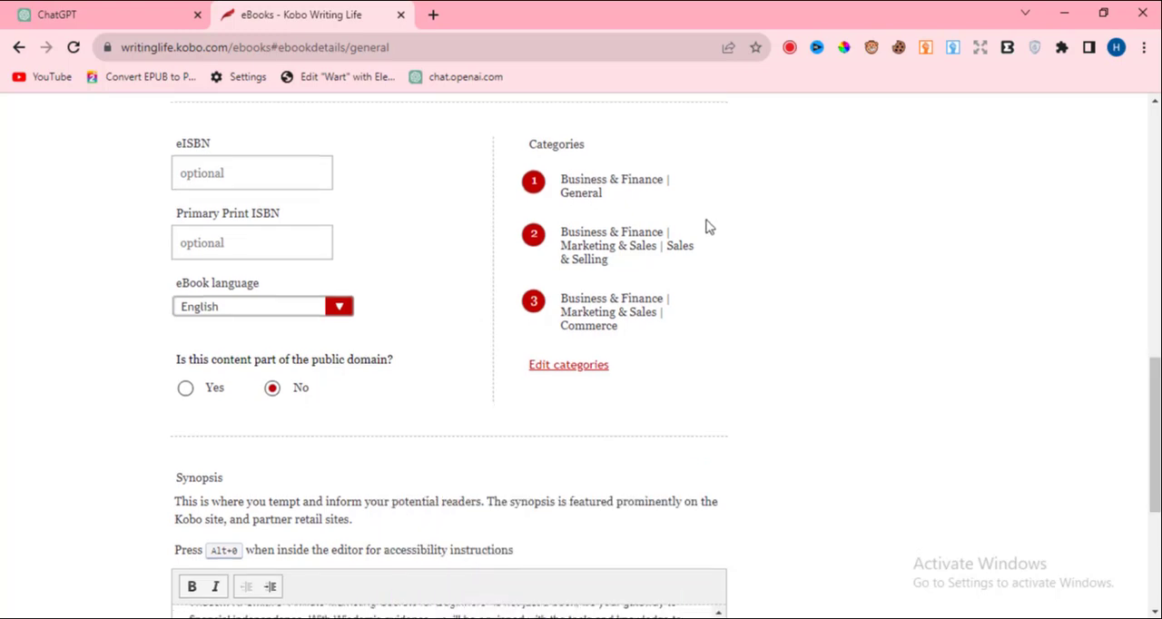
scroll(732, 215, up, 5)
scroll(763, 219, up, 4)
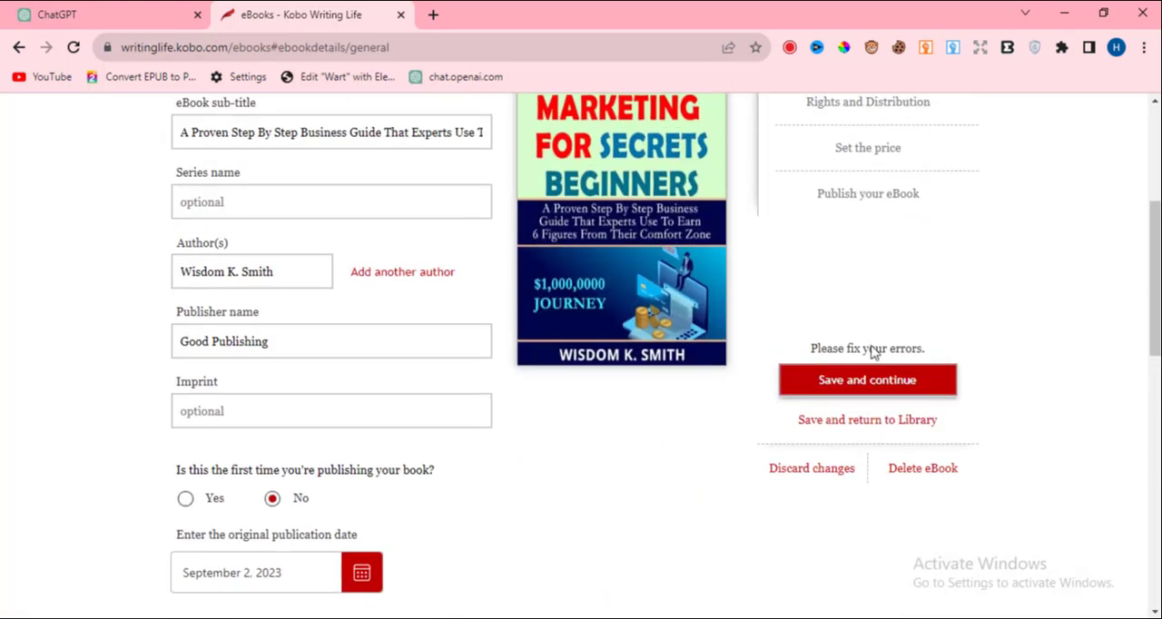
click(856, 380)
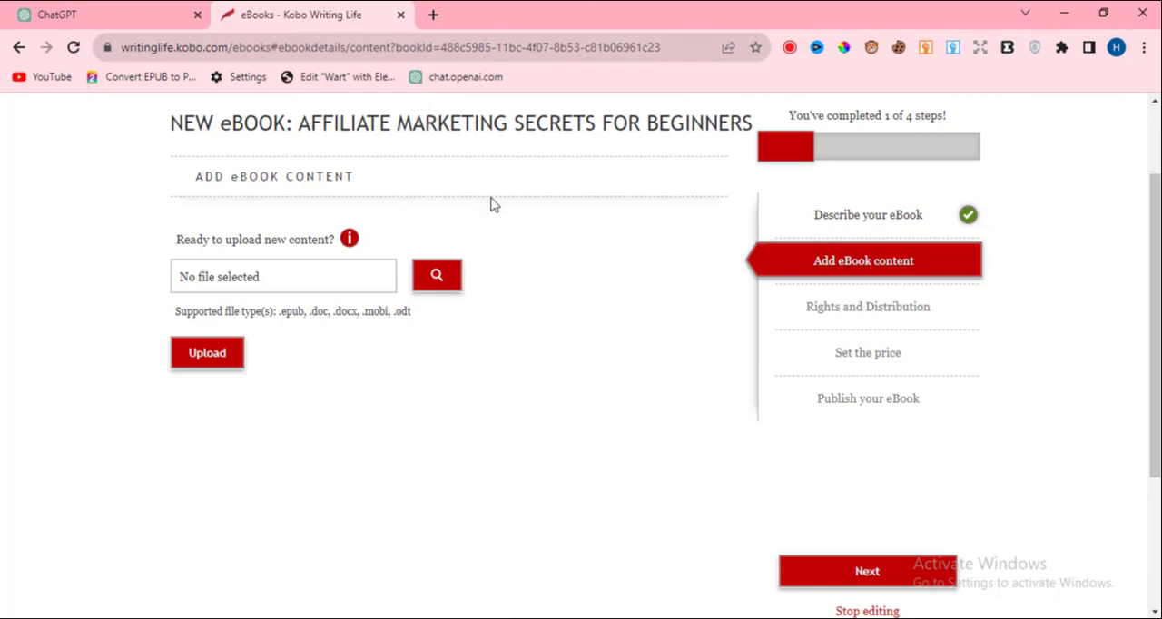
Upload the Word document AFFILIATE MARKETING SECRETS FOR BEGINNERS from the Kobo folder as the eBook content.
click(214, 359)
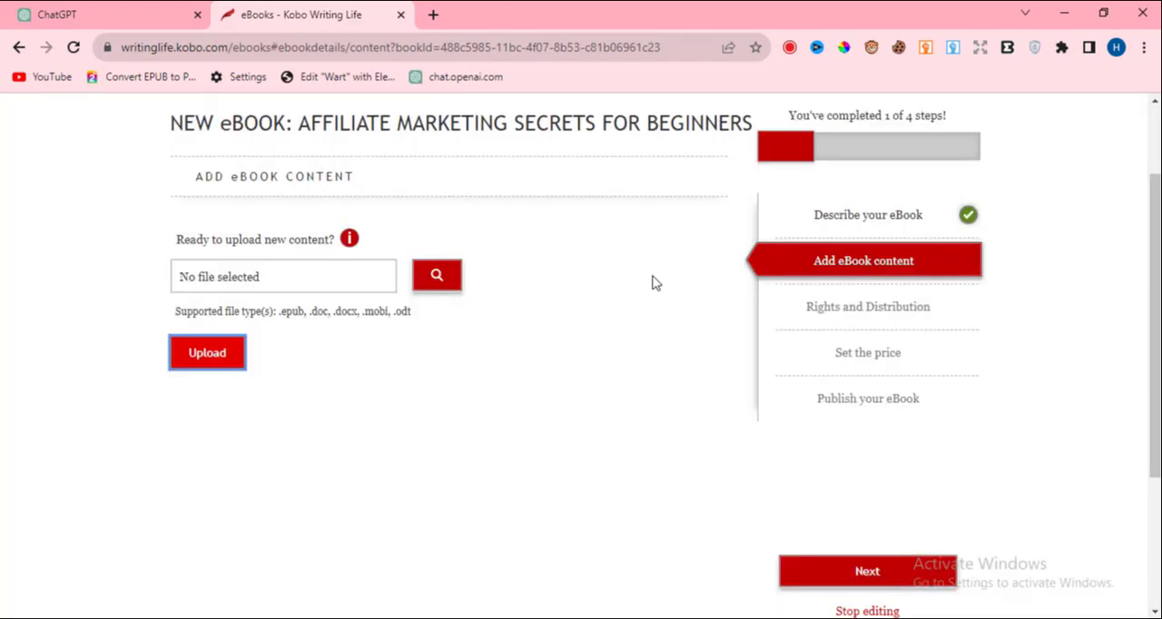
click(771, 269)
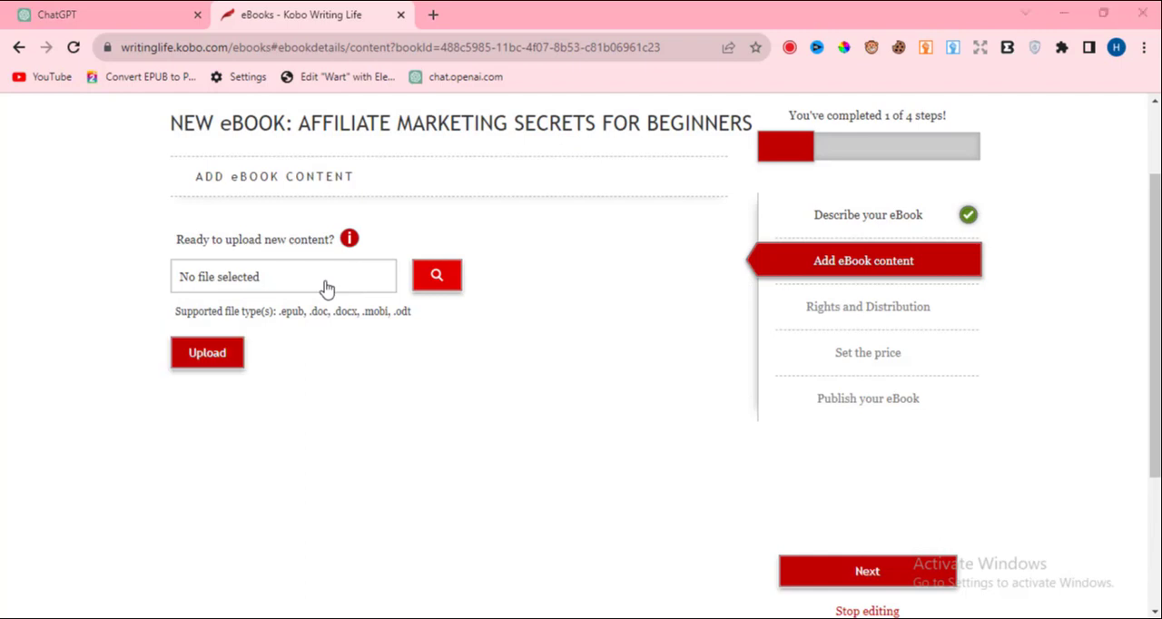
click(326, 289)
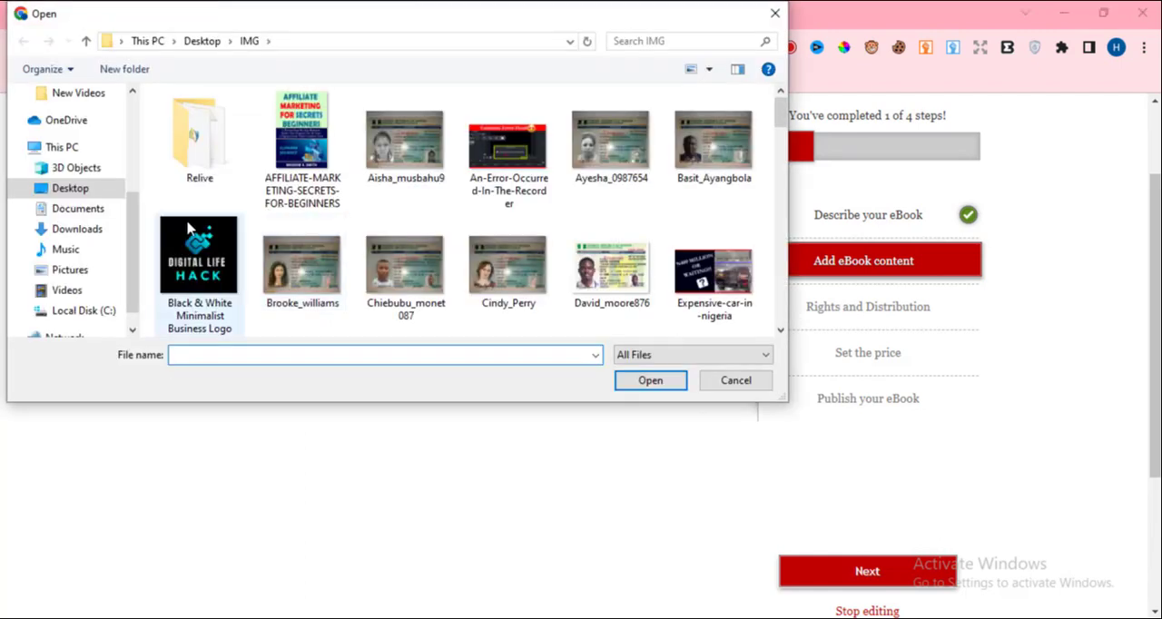
scroll(109, 213, up, 3)
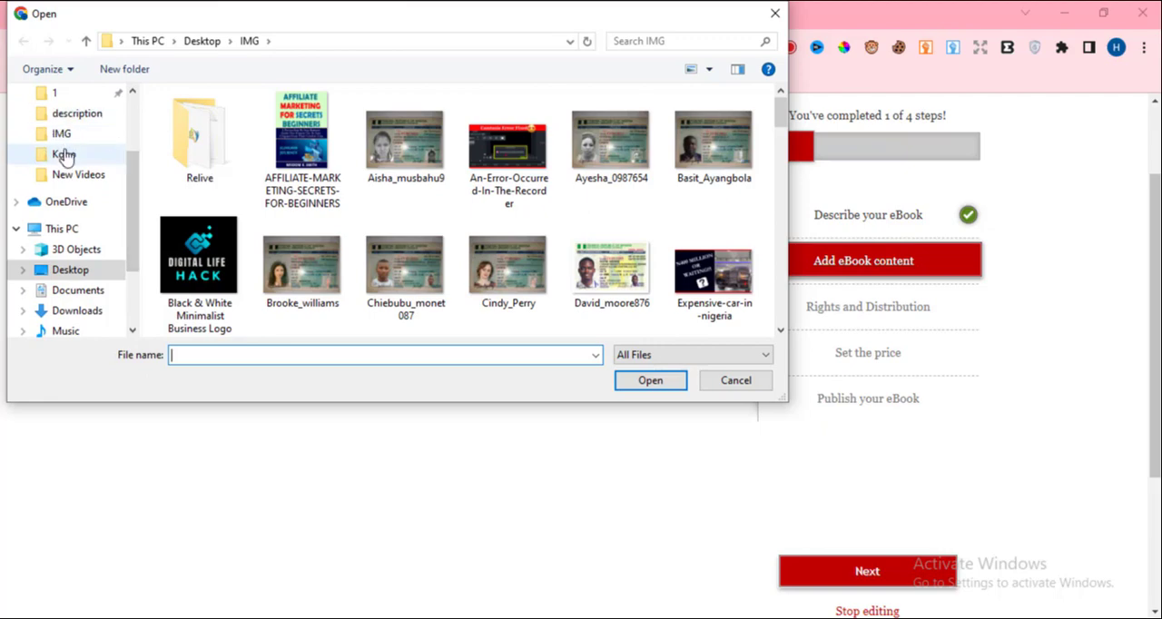
click(63, 156)
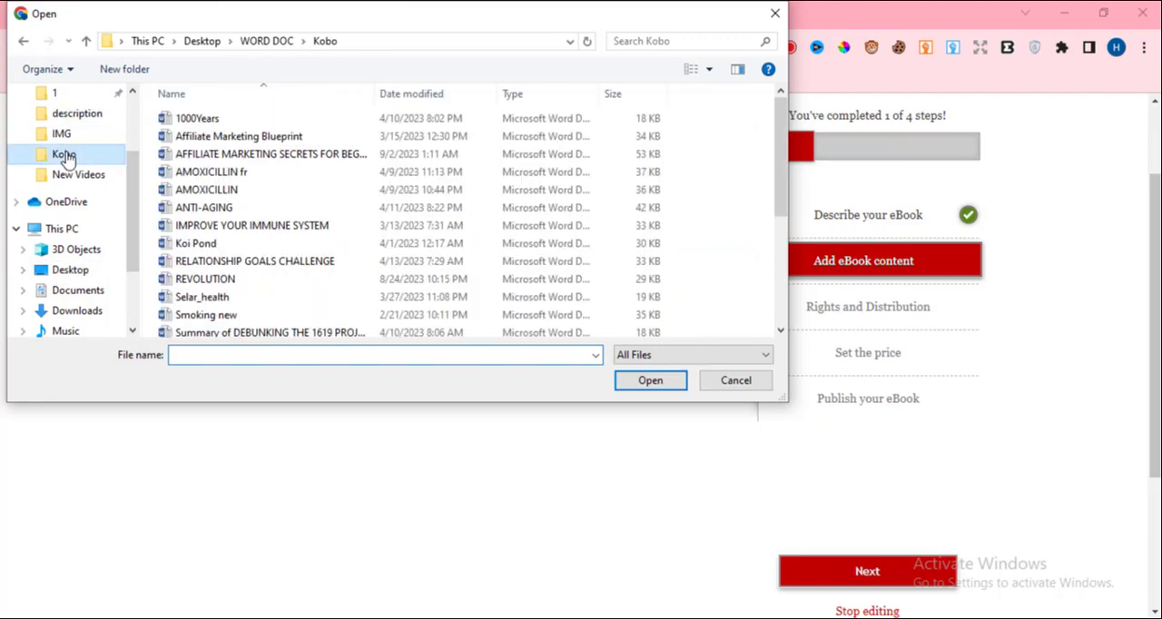
click(293, 157)
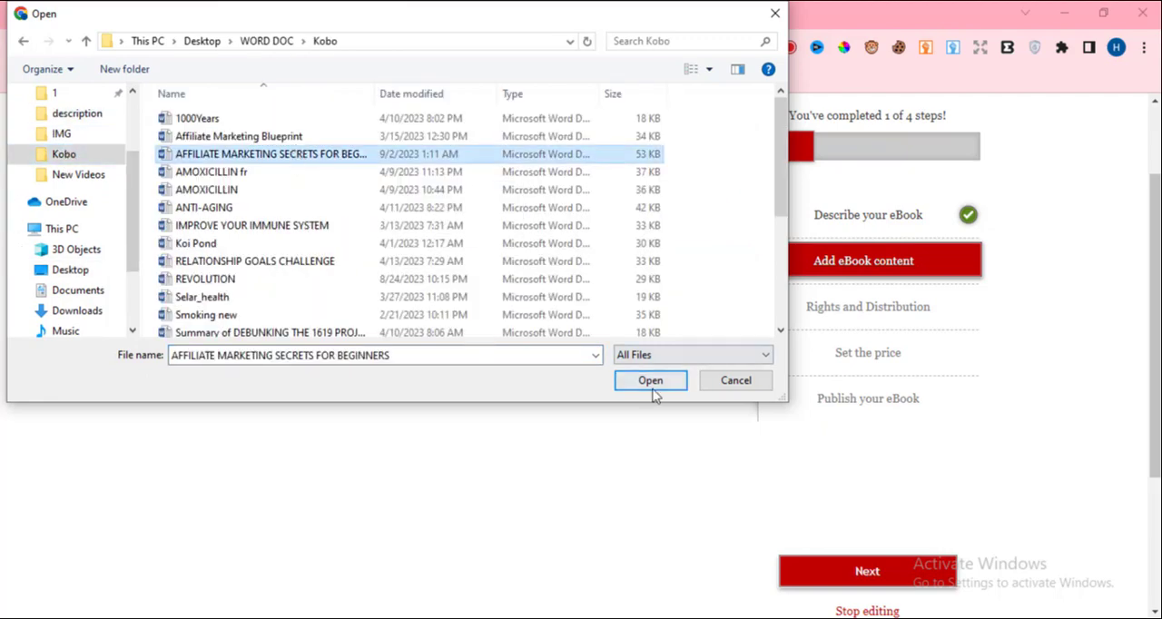
click(650, 382)
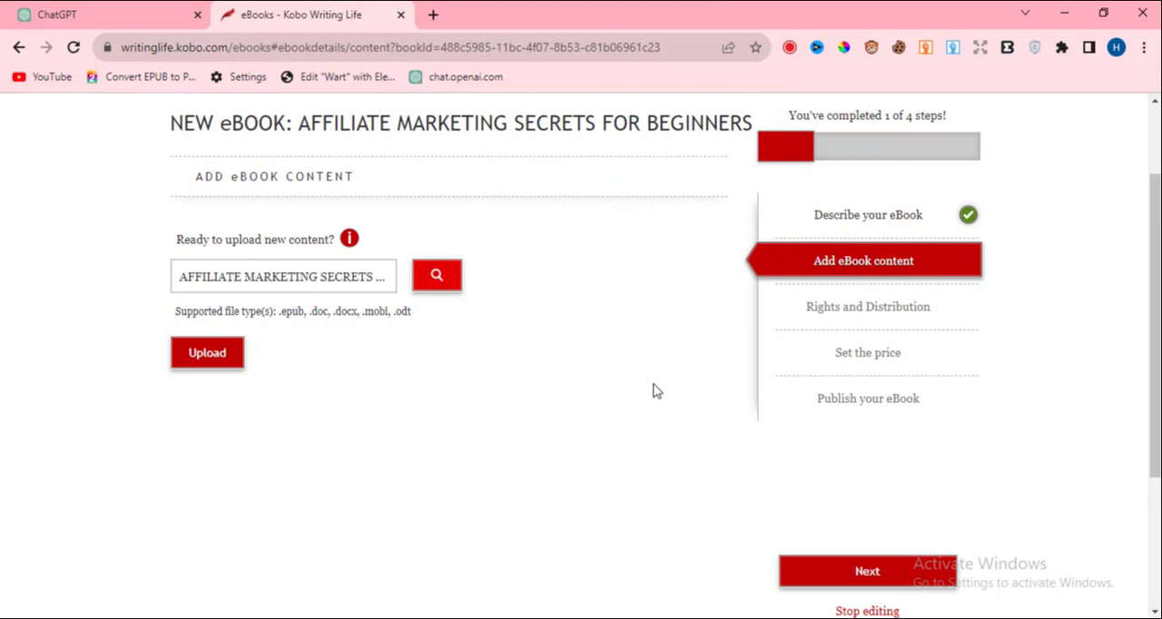
click(222, 366)
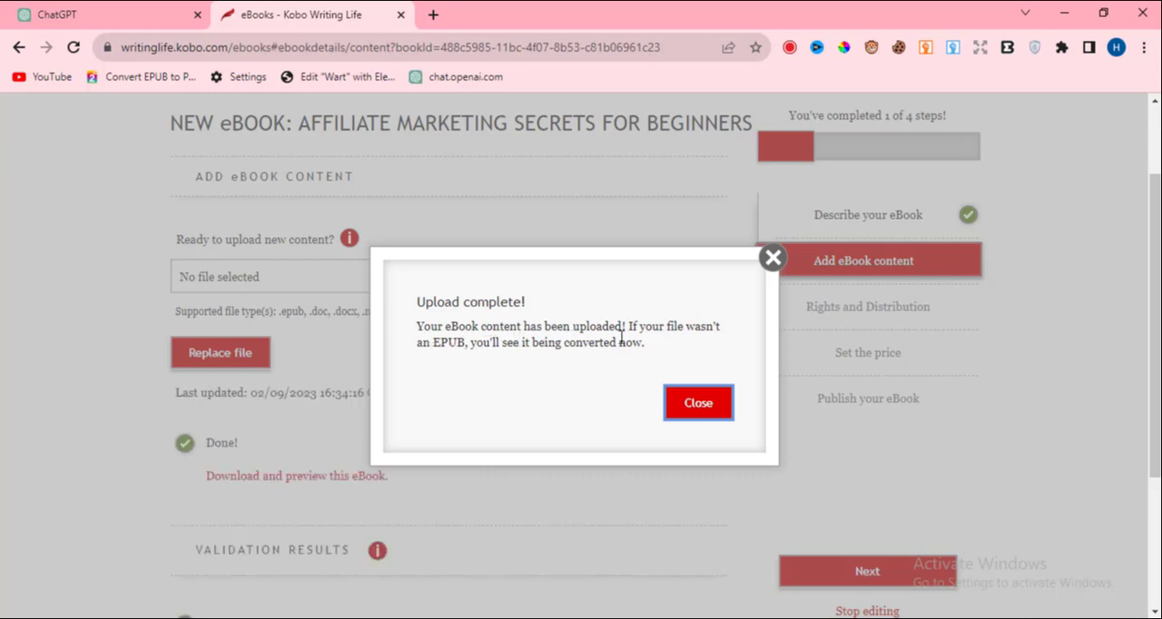
Dismiss the upload notice, check the validation results and continue to the Rights and Distribution stage.
click(691, 403)
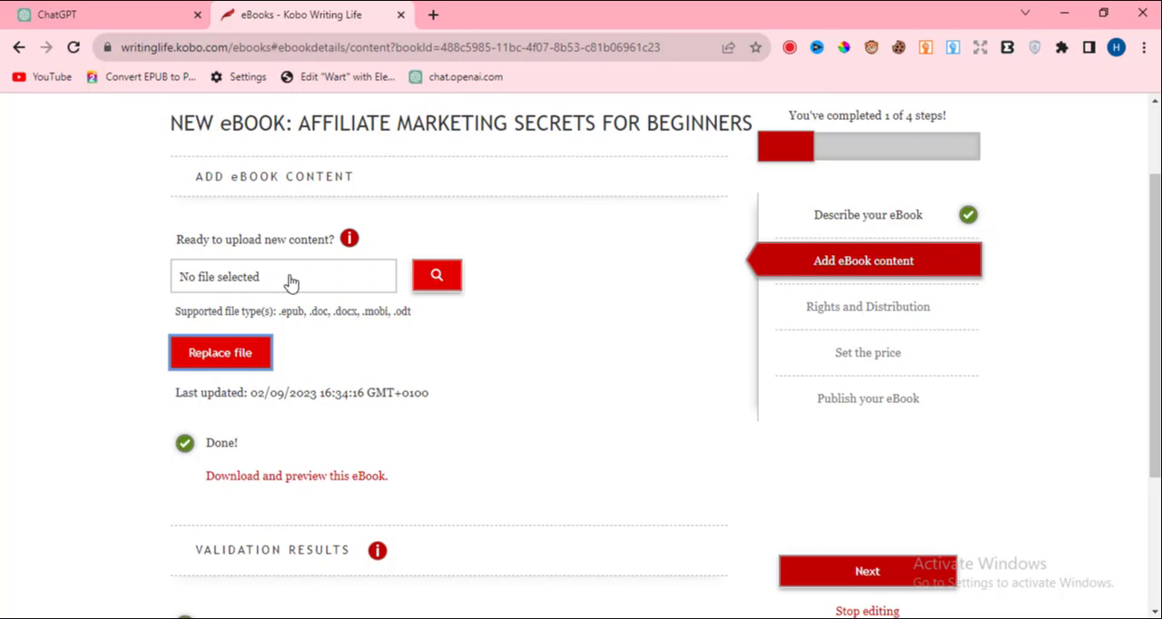
scroll(582, 400, down, 3)
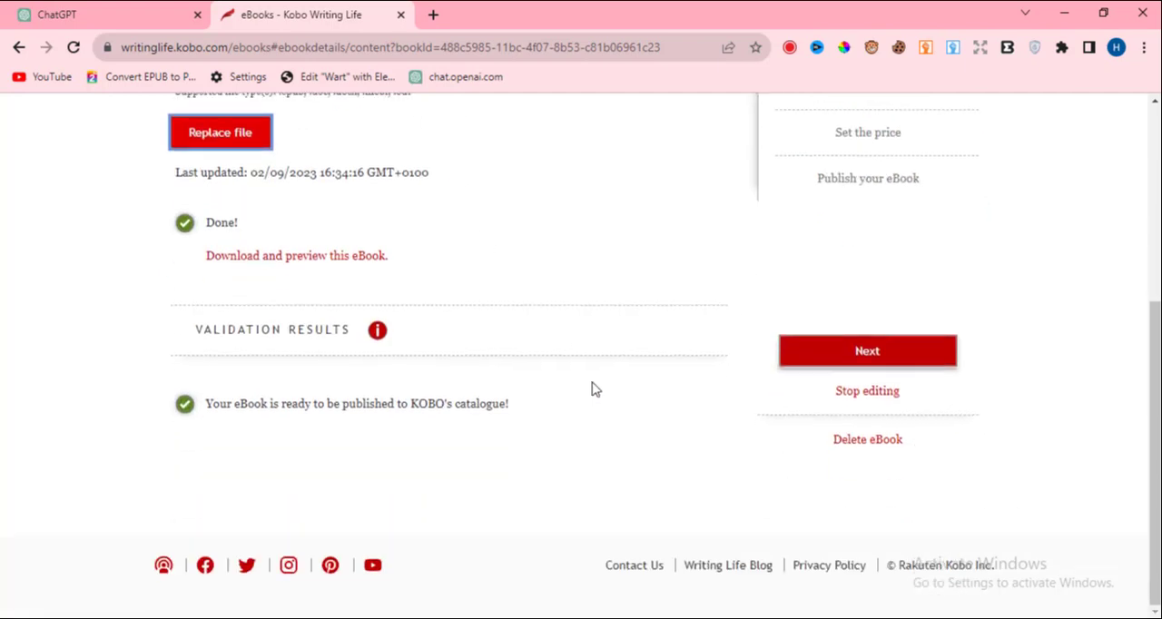
click(884, 359)
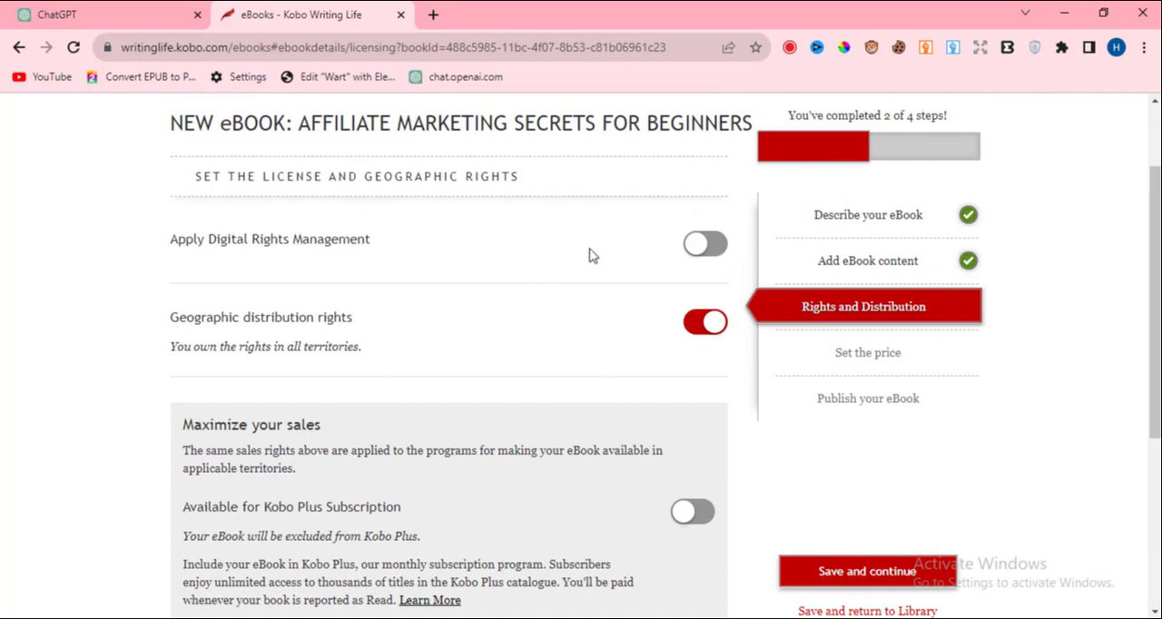
Apply Digital Rights Management, and view the selectable sales territories before restoring geographic distribution rights for all territories.
click(717, 254)
scroll(459, 307, down, 2)
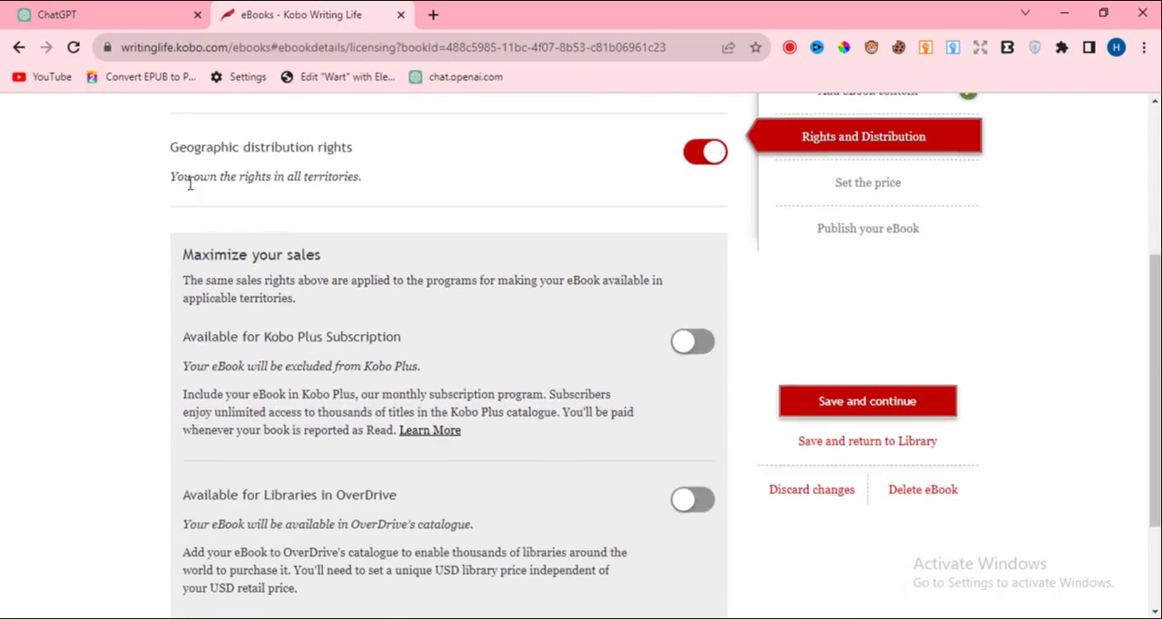
click(694, 162)
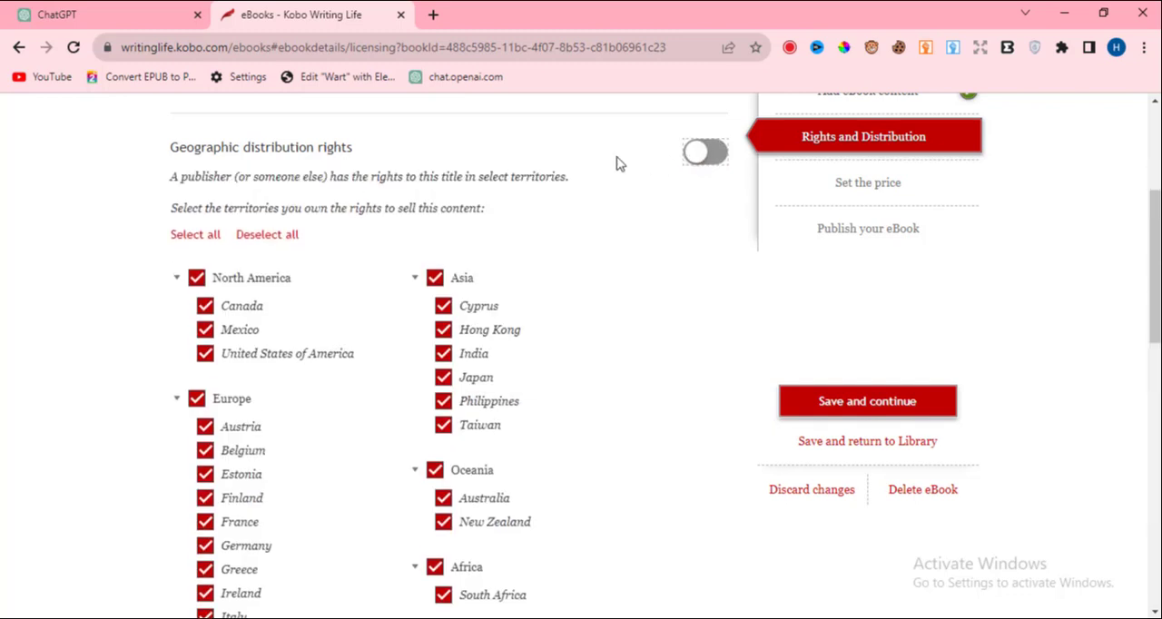
click(710, 157)
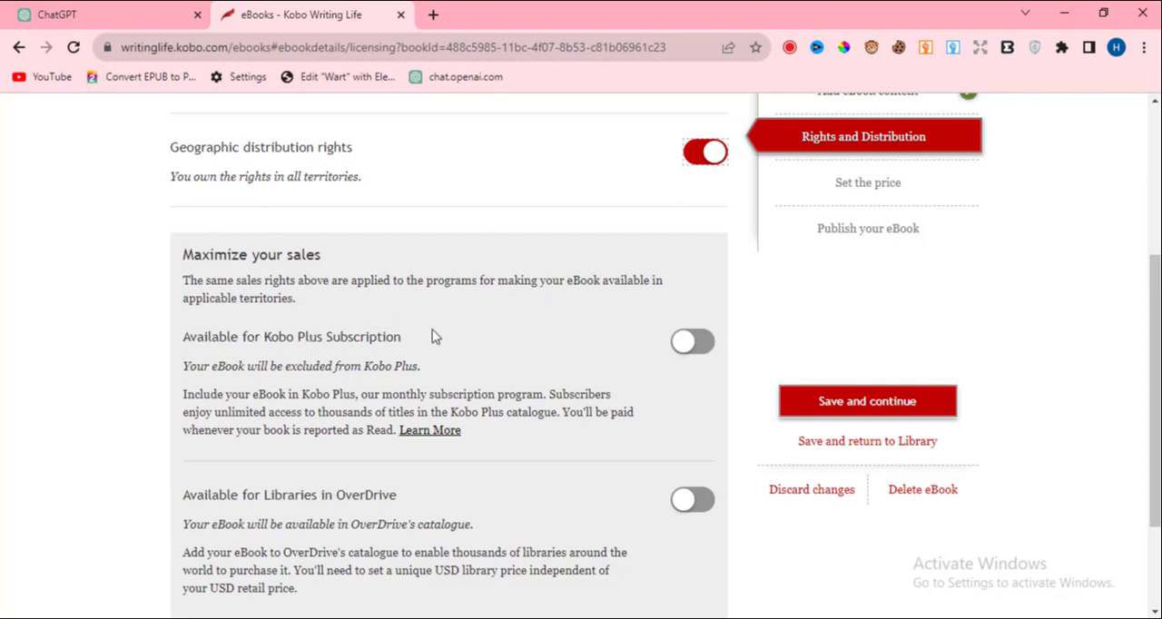
Make the eBook available for Kobo Plus Subscription, view the specific-territory option, and include it everywhere Kobo Plus is available.
click(699, 343)
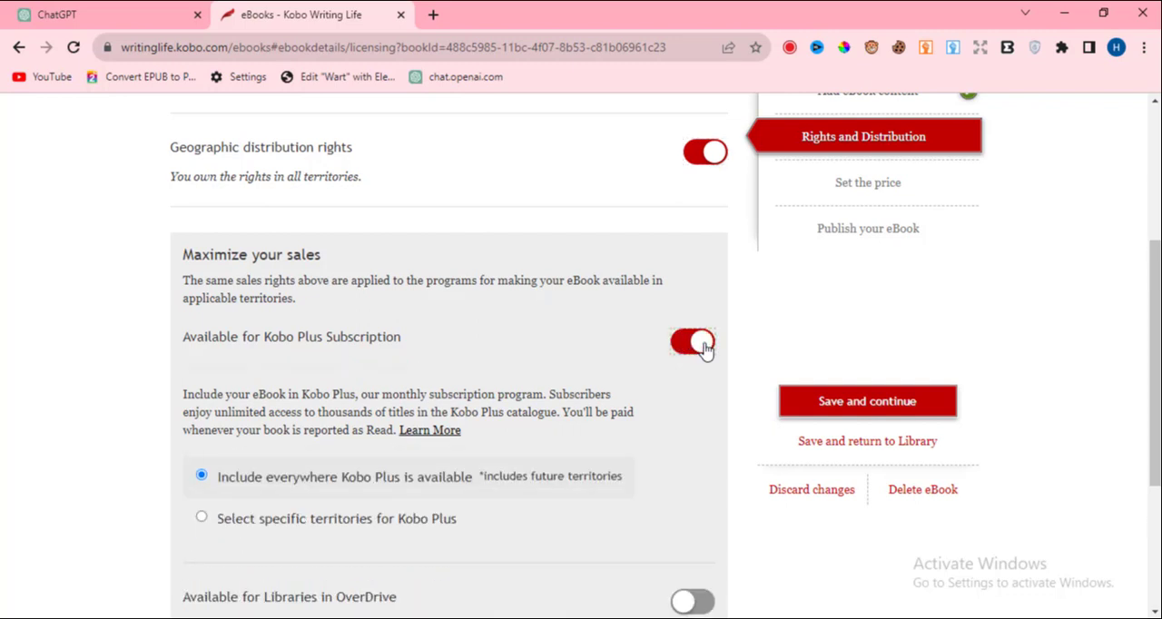
scroll(545, 359, down, 2)
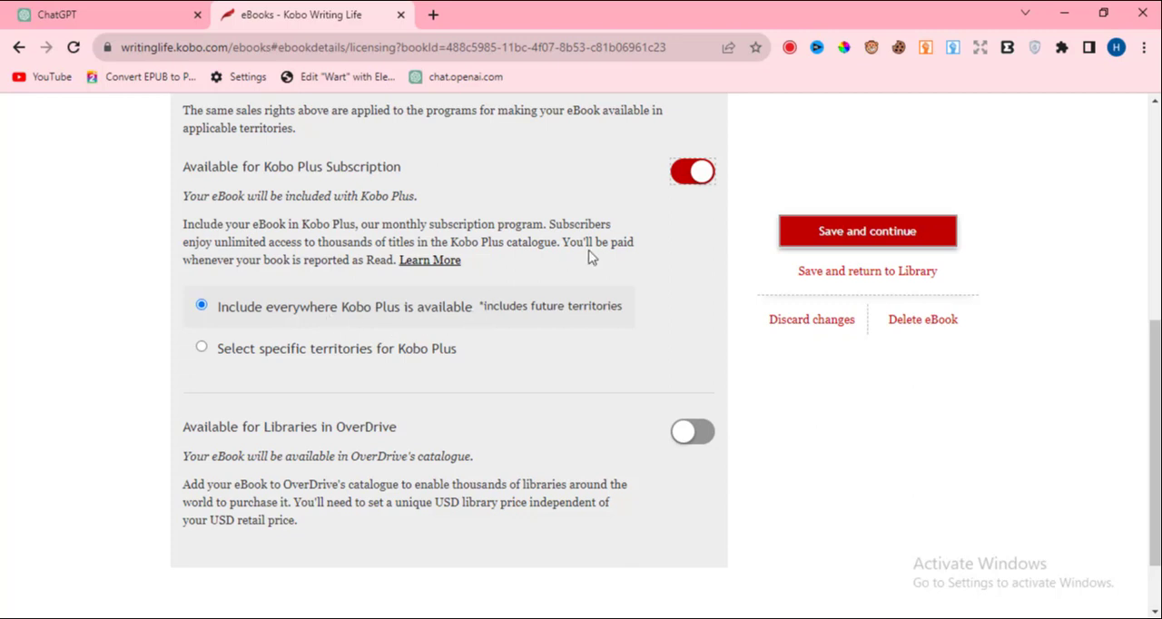
click(201, 350)
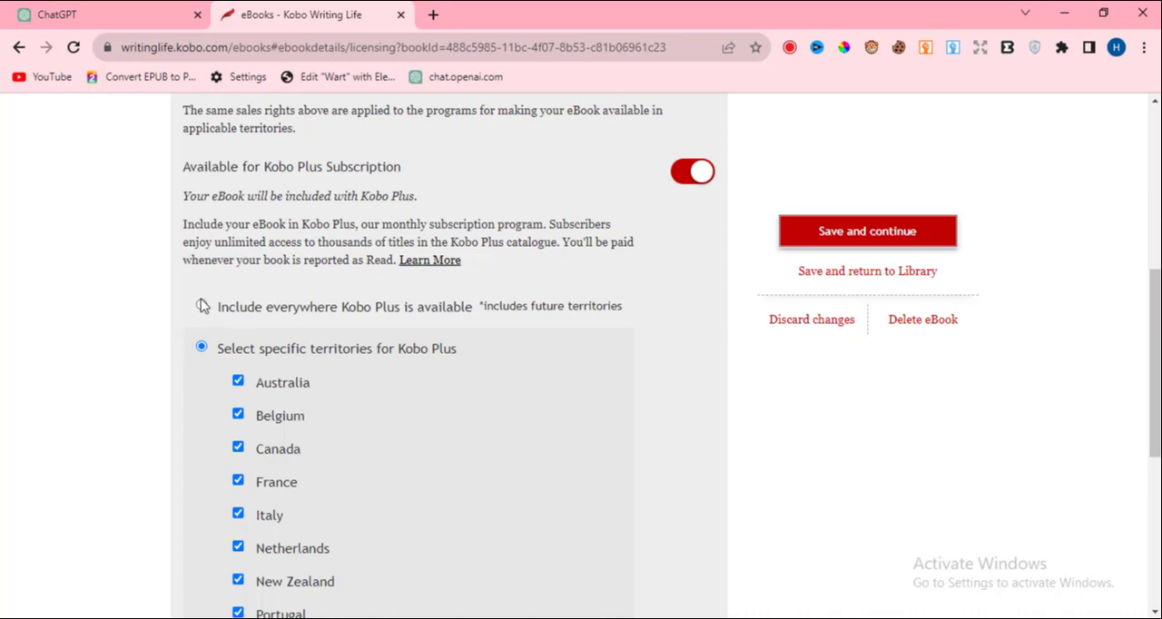
click(201, 306)
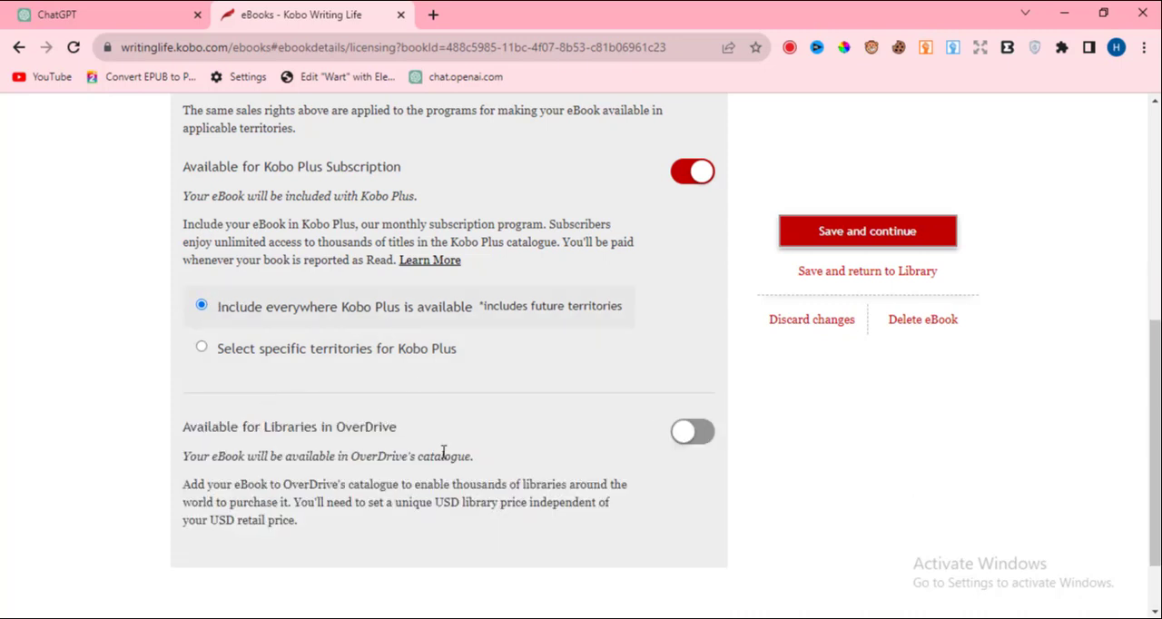
scroll(444, 454, down, 1)
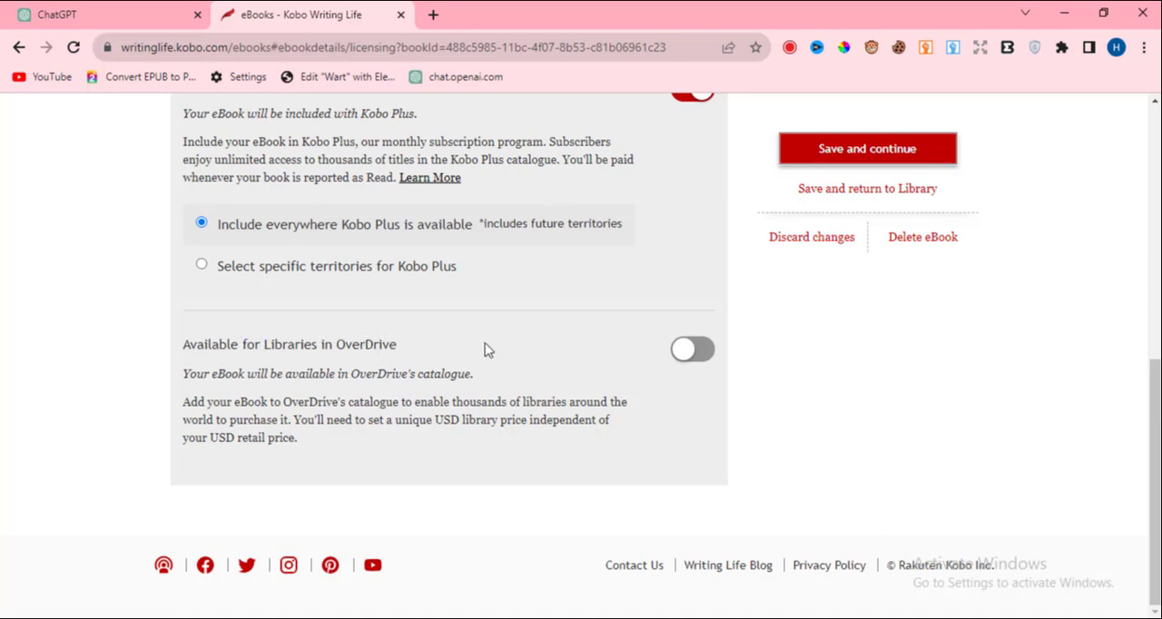
Make the eBook available for libraries in OverDrive at a library price of 2.99 USD, and save to continue to pricing.
click(702, 356)
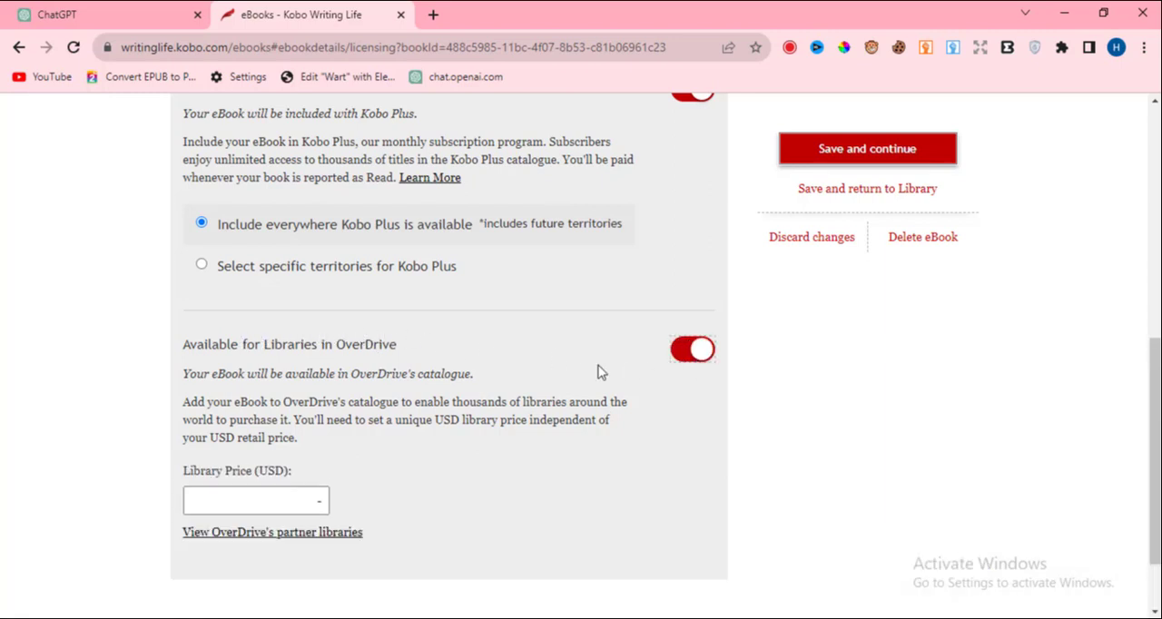
click(248, 501)
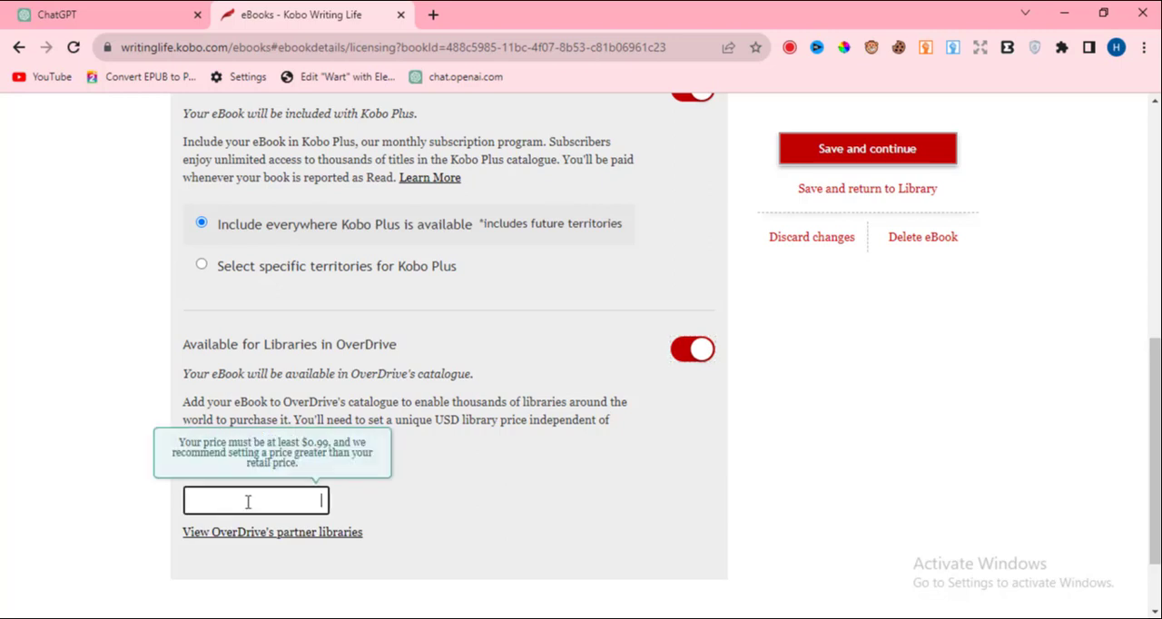
text(2.99)
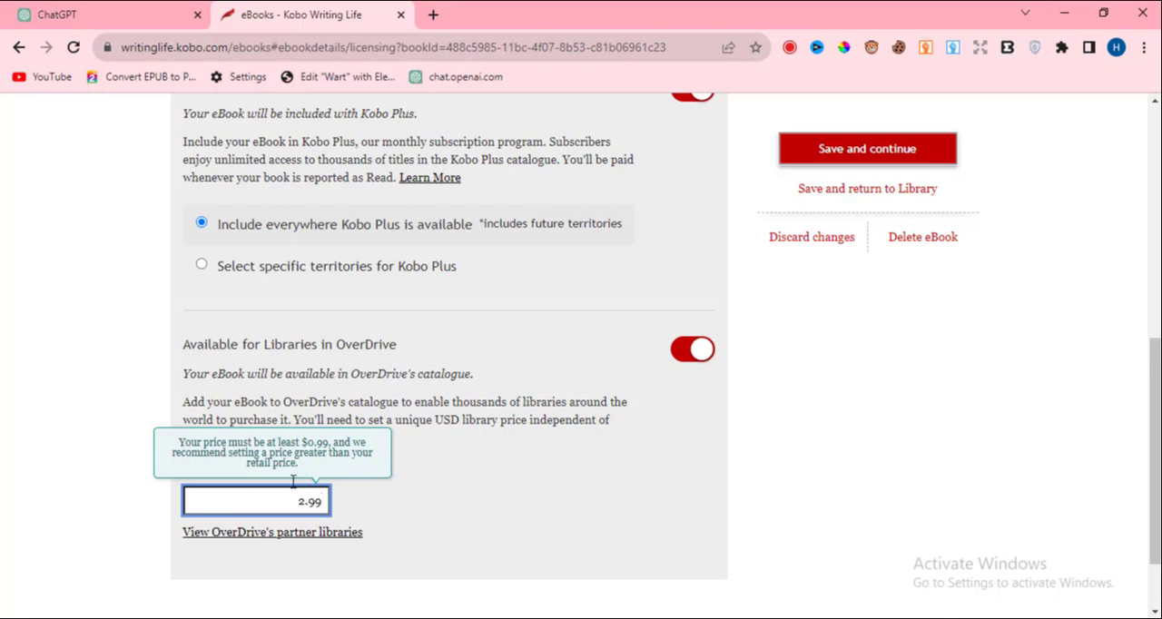
click(495, 477)
click(856, 159)
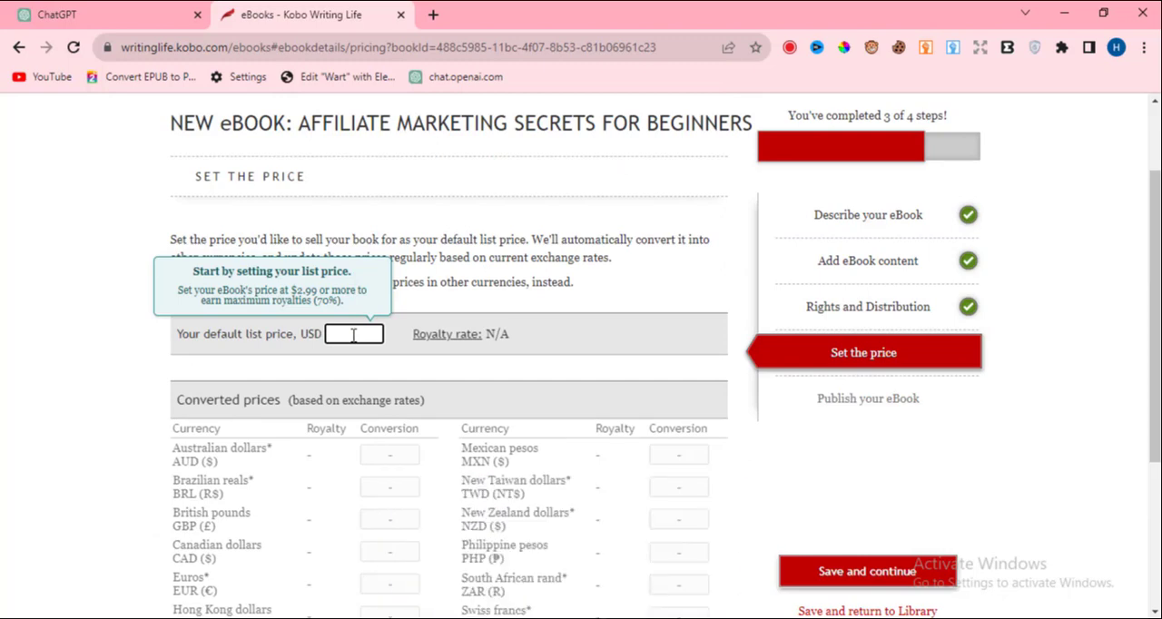
Set the default list price to 2.99 USD with automatically converted currency prices, and save to continue to the publishing stage.
click(354, 335)
text(2)
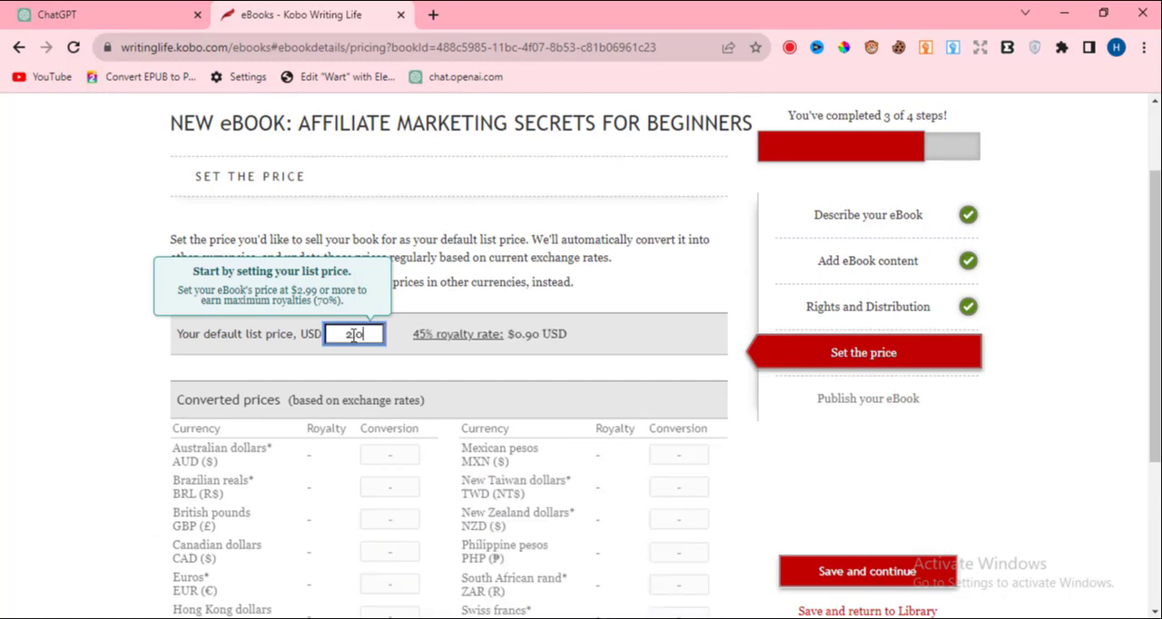
text(.99)
scroll(765, 322, down, 3)
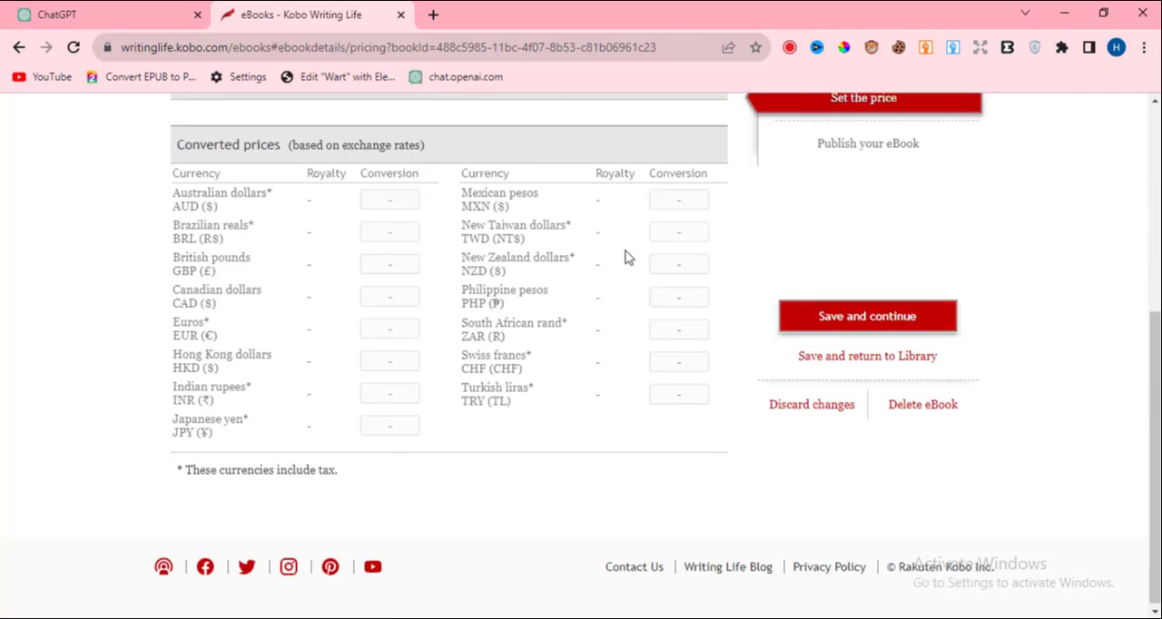
click(855, 318)
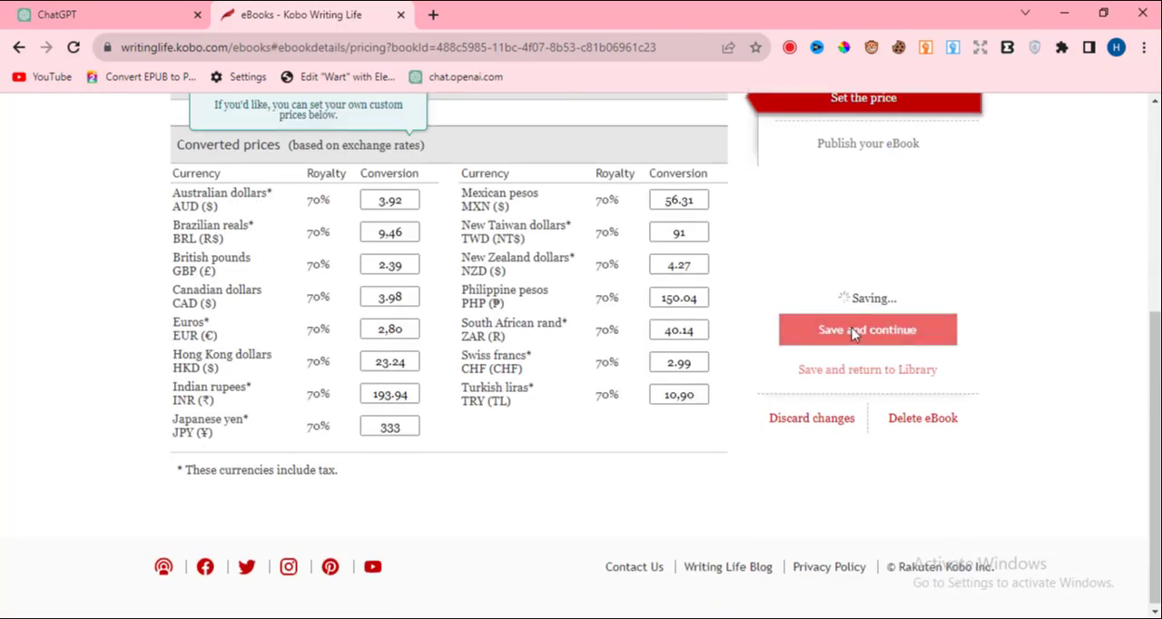
scroll(861, 326, up, 2)
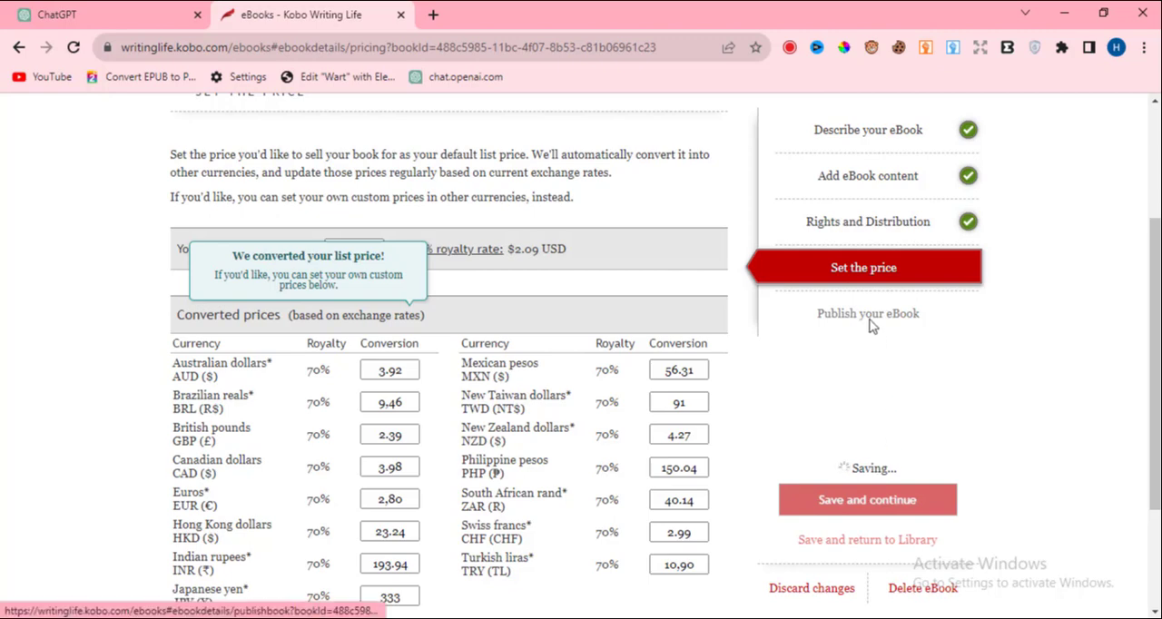
scroll(696, 408, down, 1)
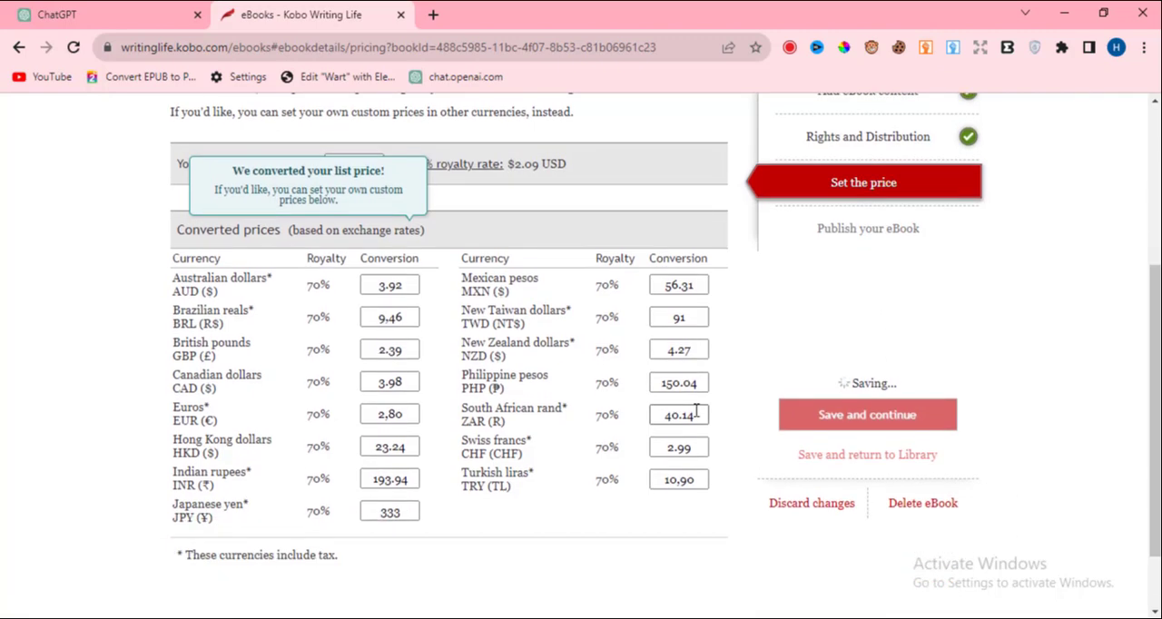
click(845, 345)
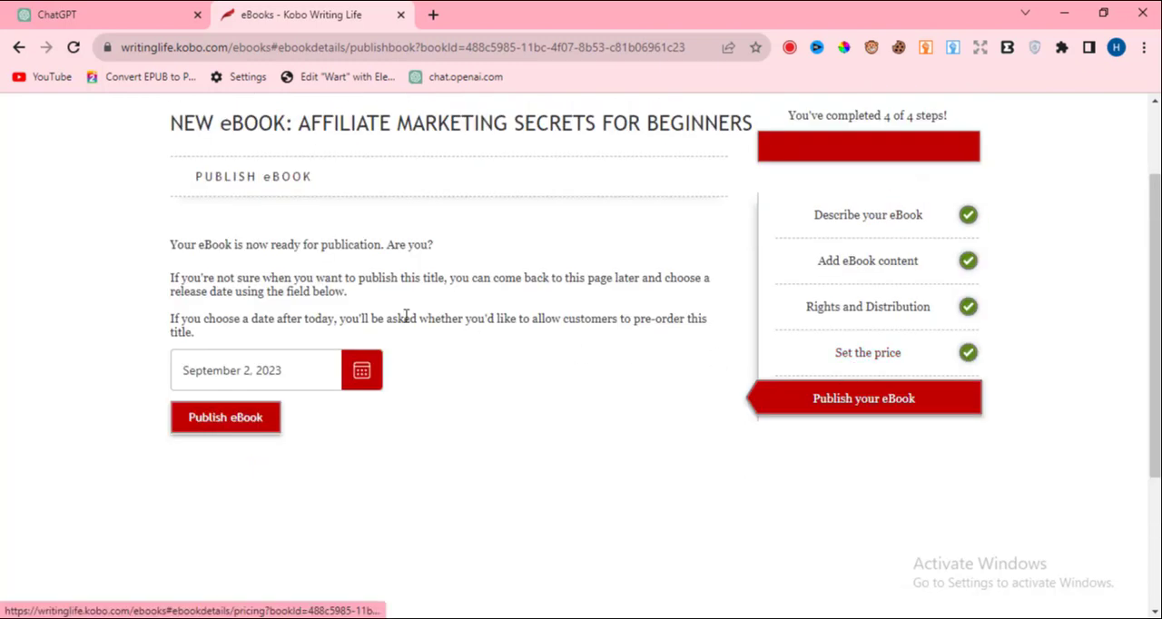
Publish the eBook with the preset release date, and close the content review notice to look through the eBook library.
click(208, 426)
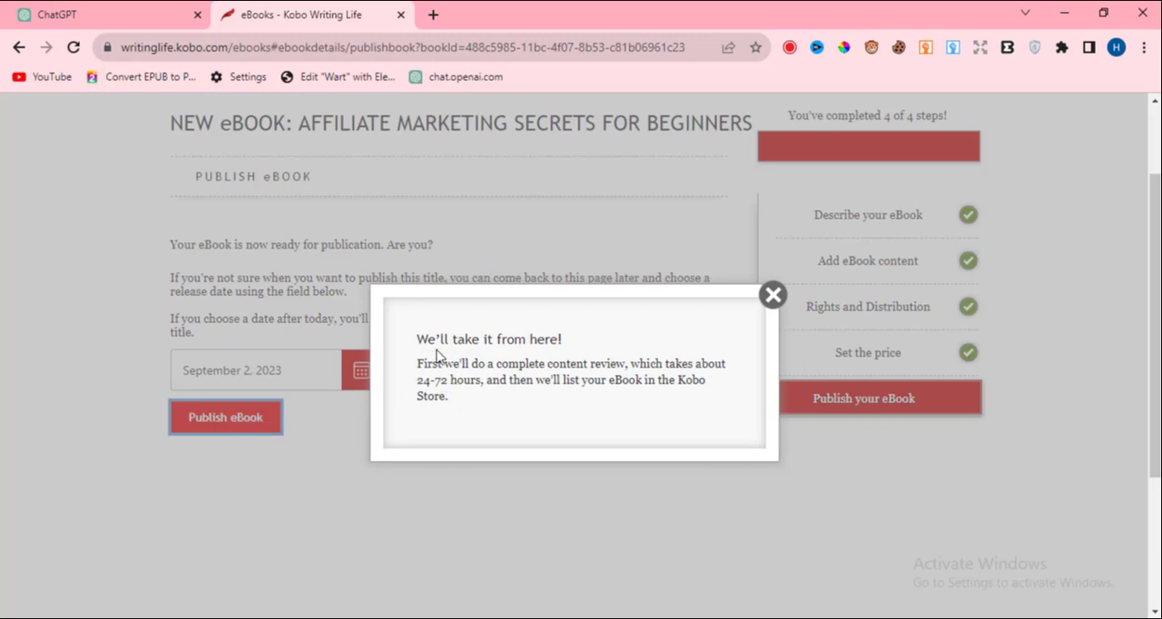
click(771, 294)
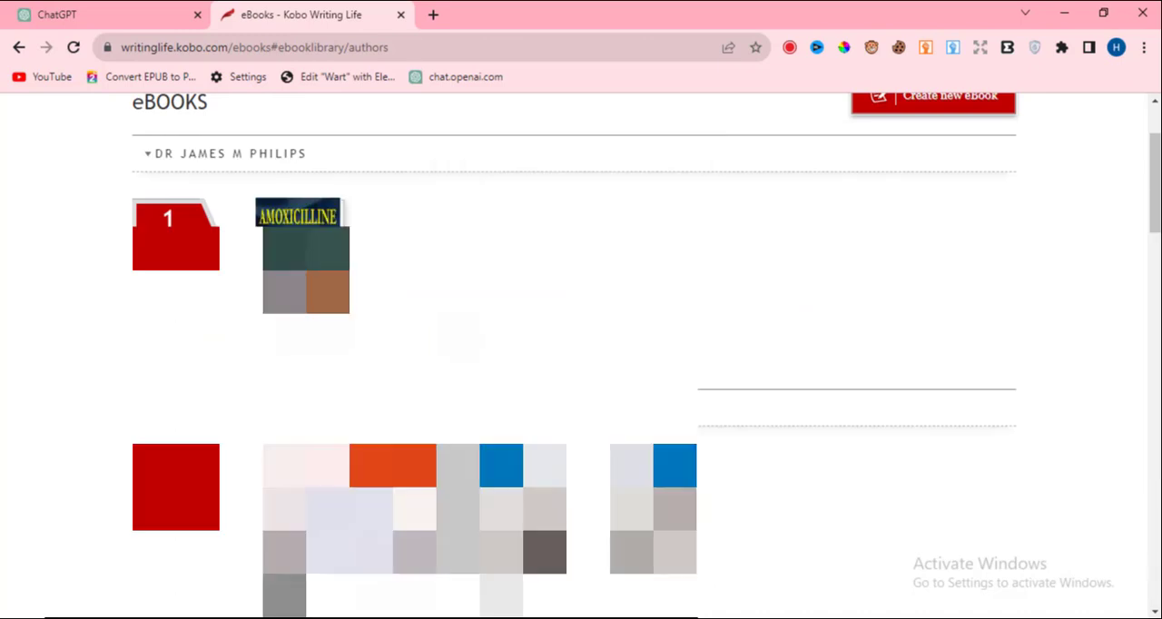
scroll(581, 363, down, 10)
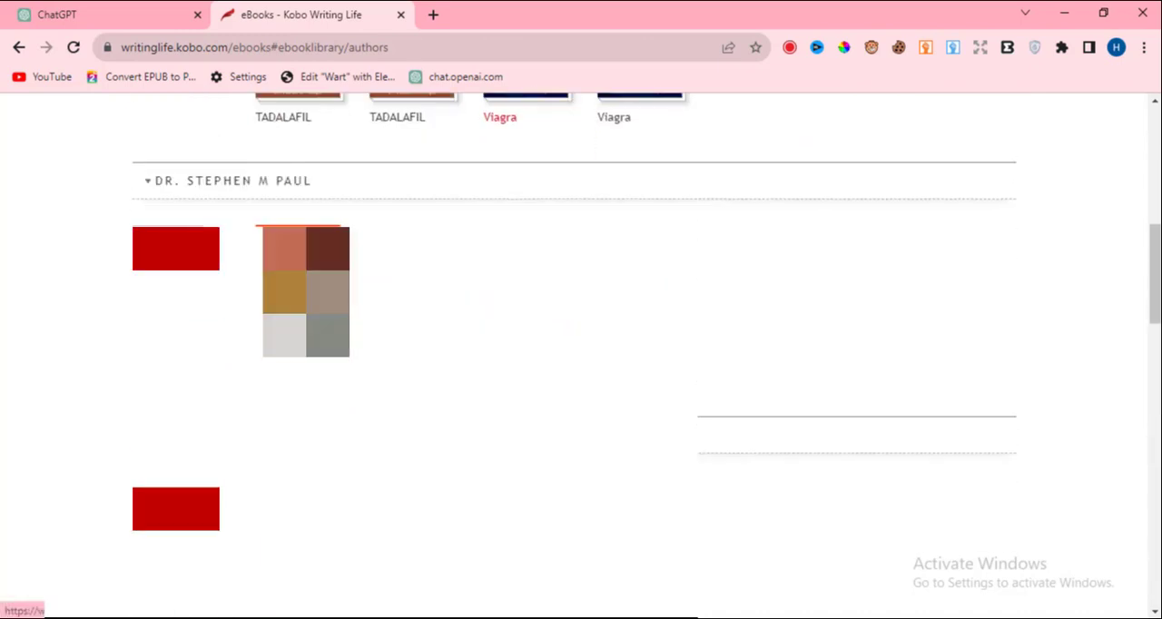
scroll(581, 363, down, 2)
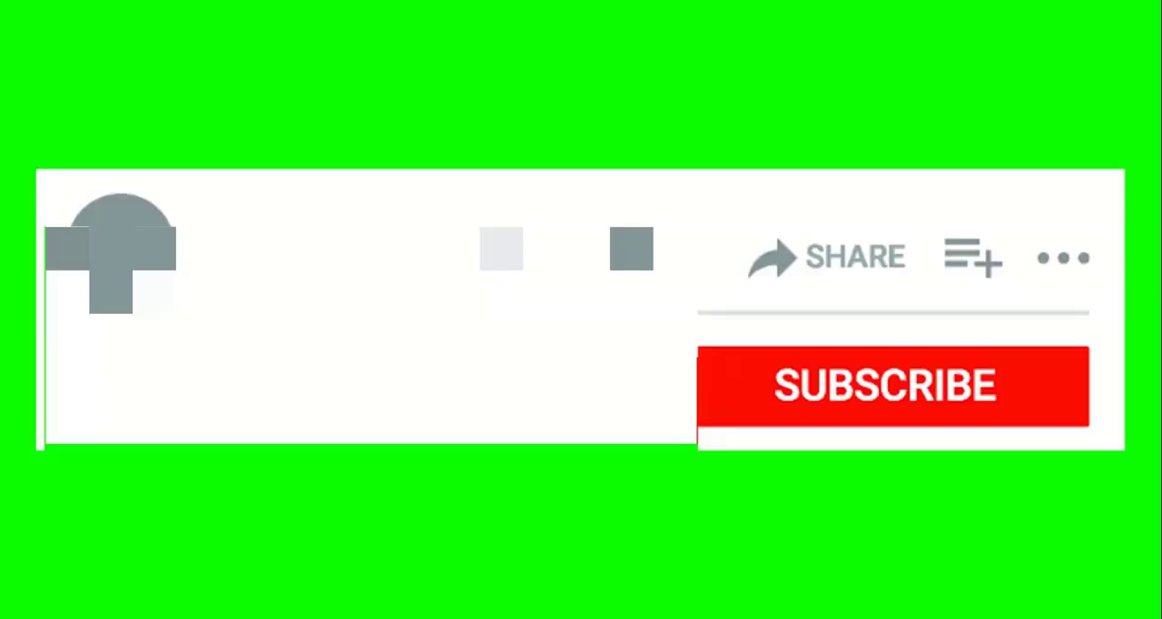